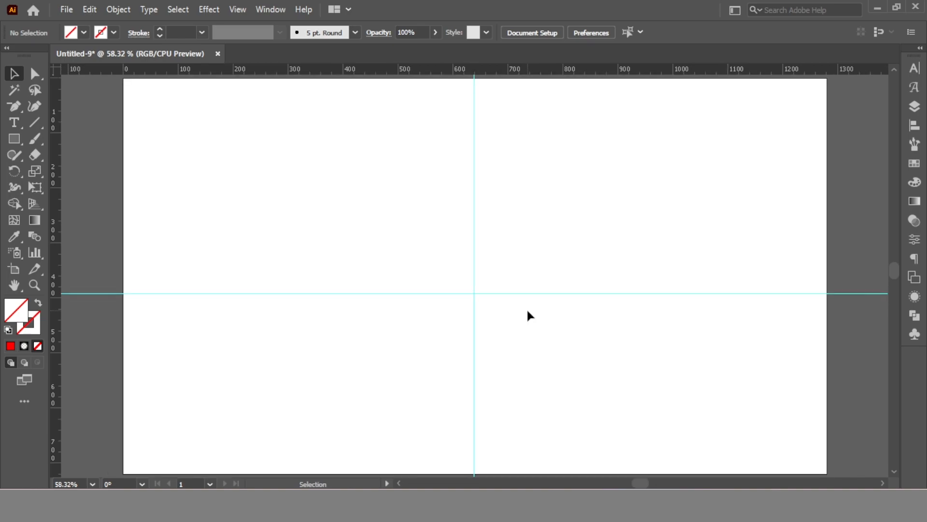
Step: Select both guides and centre them horizontally and vertically on the artboard
left_click_drag(547, 197, 428, 348)
left_click(914, 125)
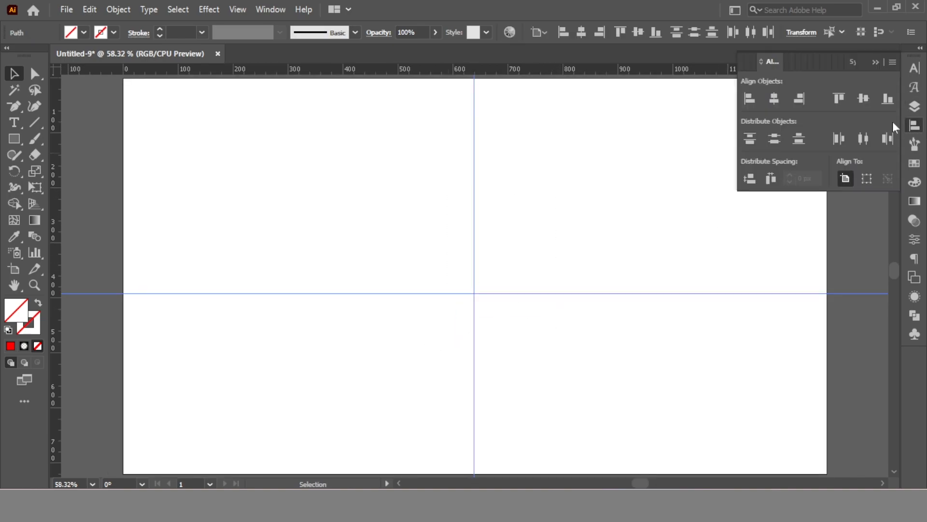
left_click(775, 99)
left_click(865, 99)
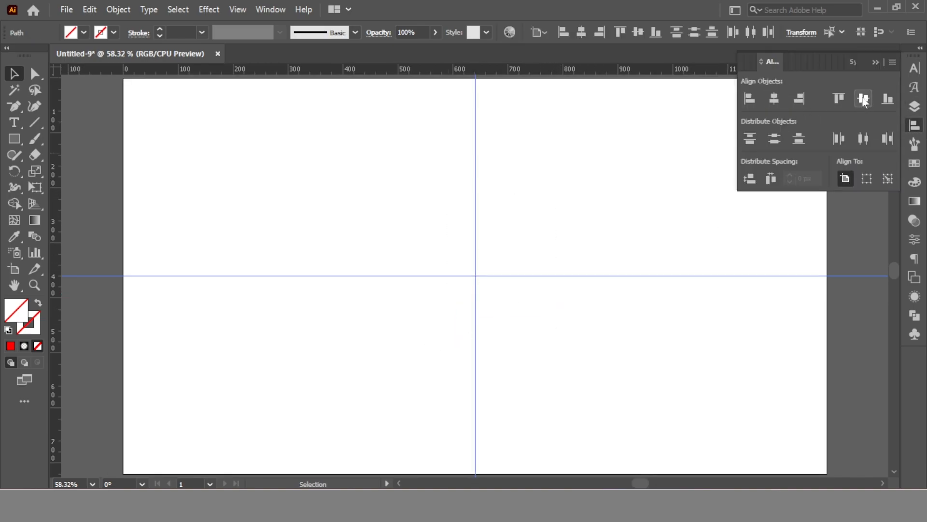
left_click(859, 93)
Step: Select the two centred guides and lock them
left_click_drag(532, 213, 470, 278)
left_click(118, 9)
mouse_move(299, 104)
left_click(387, 101)
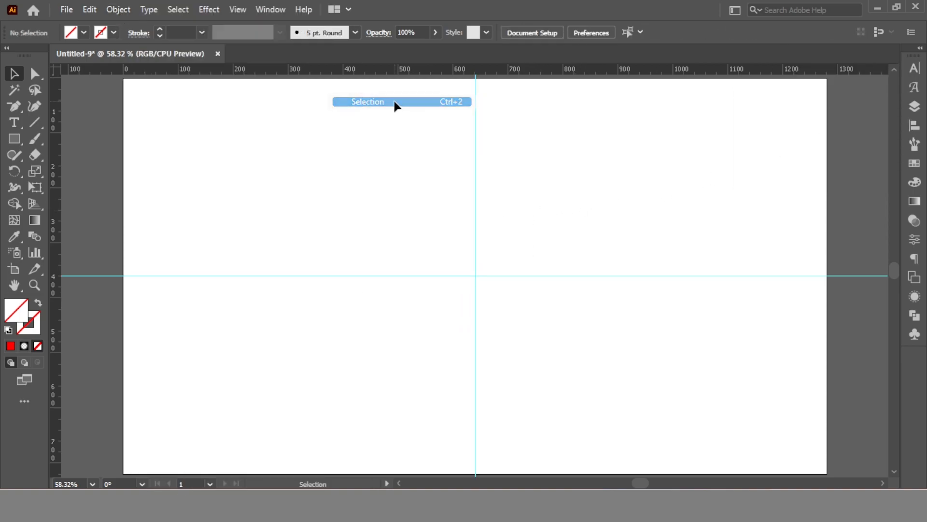
Step: Create a circle 200 px wide and 200 px high with the Ellipse tool
left_click_drag(14, 139, 73, 170)
left_click(304, 207)
type("200")
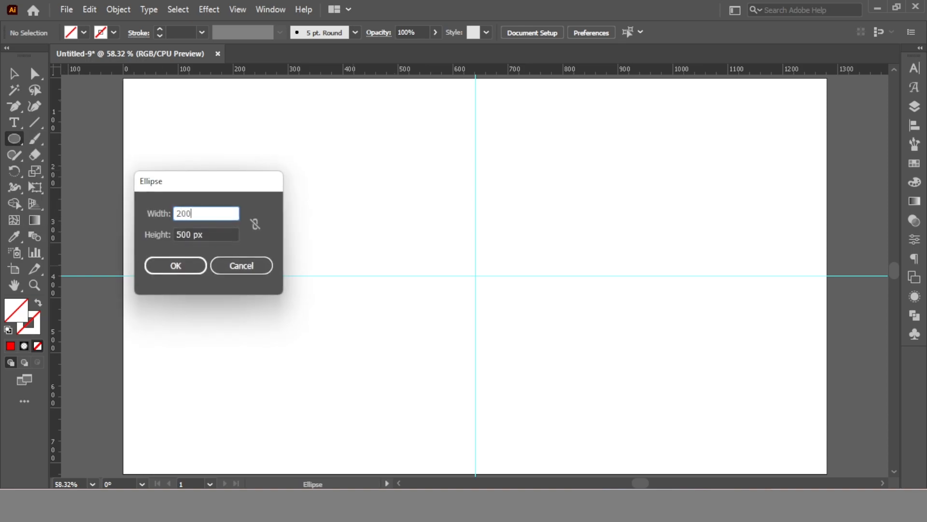
key("Tab")
type("20")
key("Return")
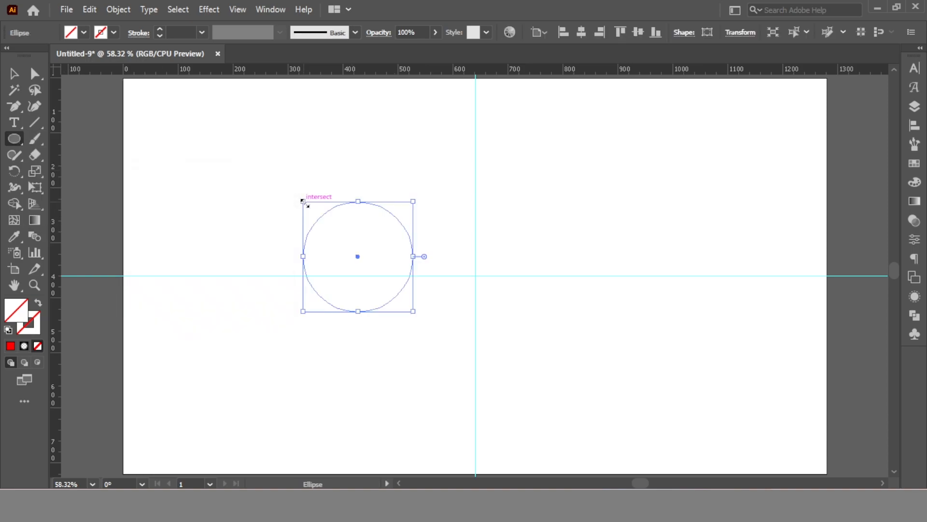
Step: Give the 200 px circle a black stroke with a weight of 5 pt
left_click(114, 33)
left_click(38, 55)
left_click(202, 33)
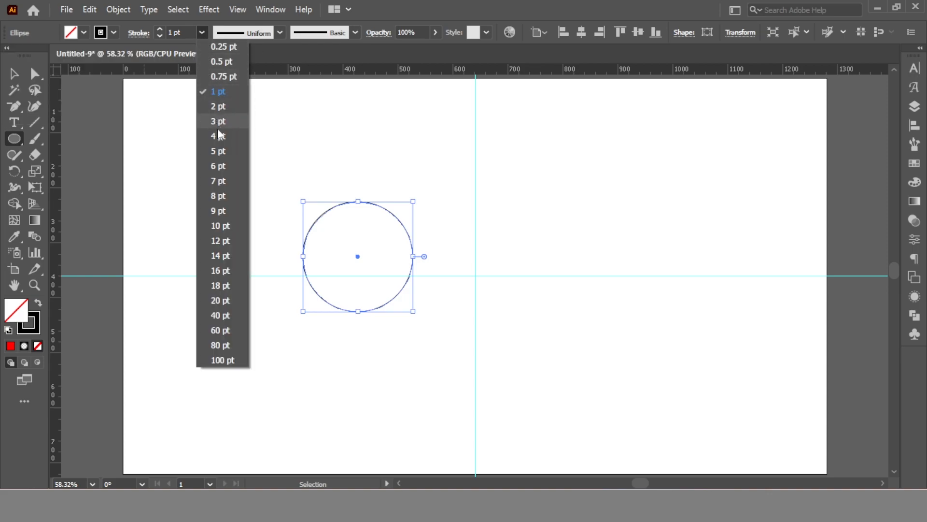
left_click(221, 152)
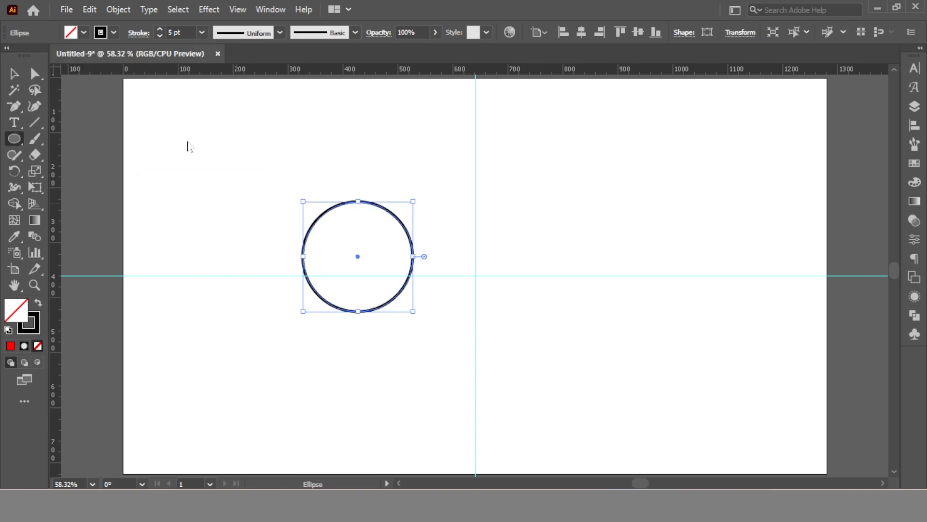
Step: Create a second circle 300 px wide and 300 px high
left_click(188, 139)
type("300")
key("Tab")
type("300")
key("Return")
Step: Create a third circle 400 px wide and 400 px high
left_click(273, 228)
type("400")
key("Tab")
type("400")
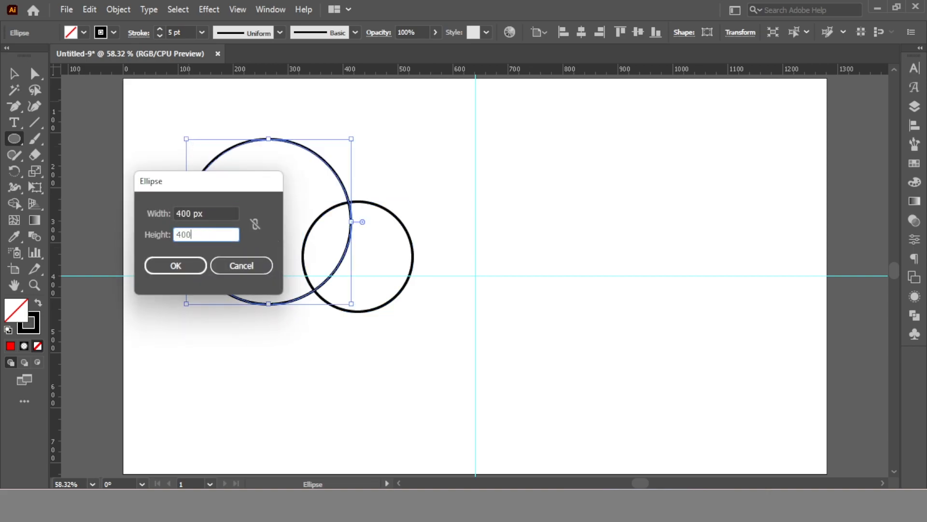
key("Return")
Step: Create a fourth circle 500 px wide and 500 px high
left_click(238, 188)
type("50")
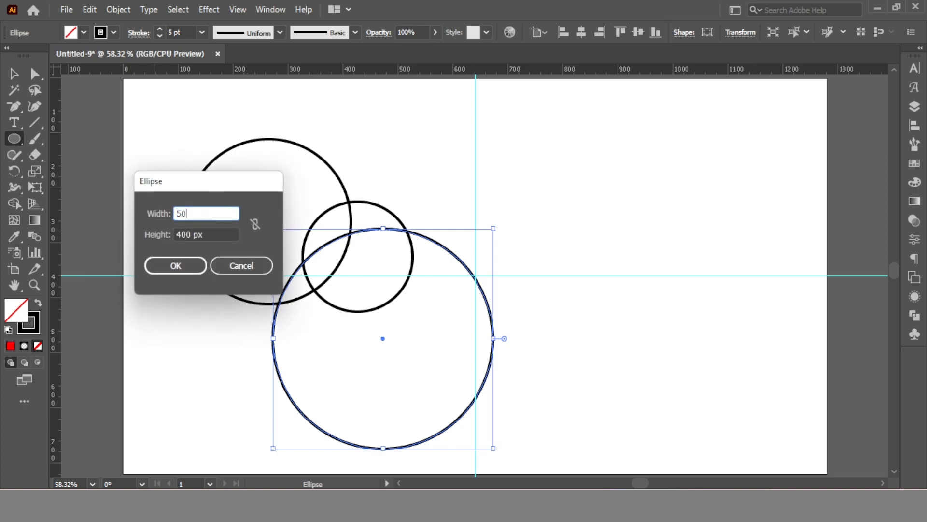
type("0")
key("Tab")
key("Return")
Step: Select all four circles and centre them horizontally and vertically on the artboard so they are concentric
key("v")
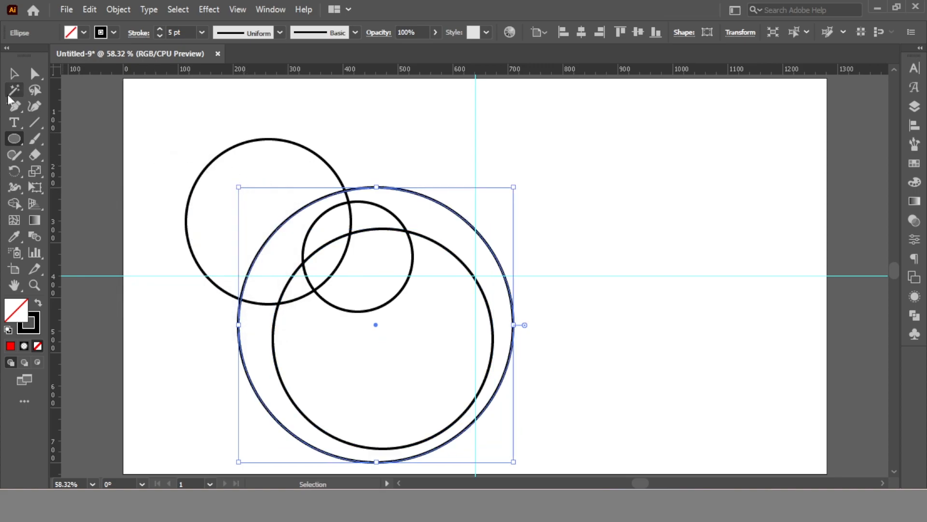
left_click_drag(194, 115, 428, 349)
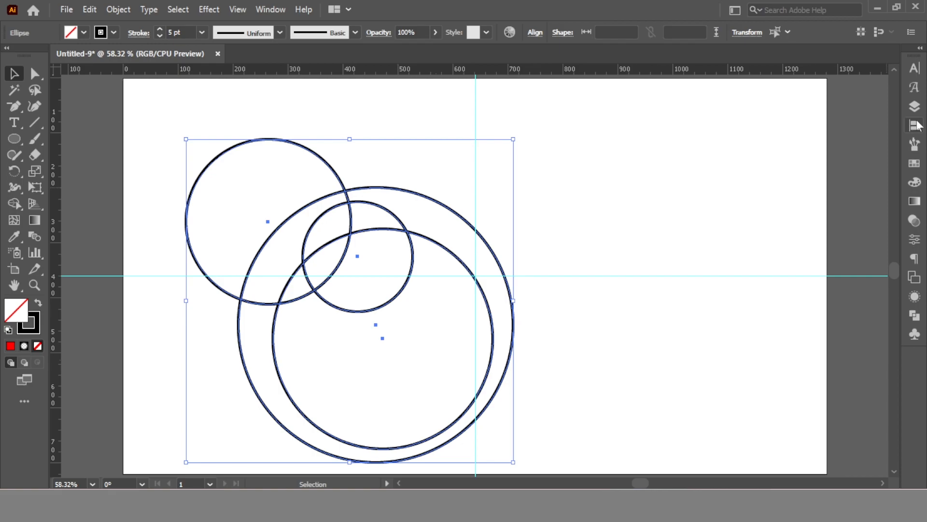
left_click(915, 125)
left_click(774, 98)
left_click(863, 99)
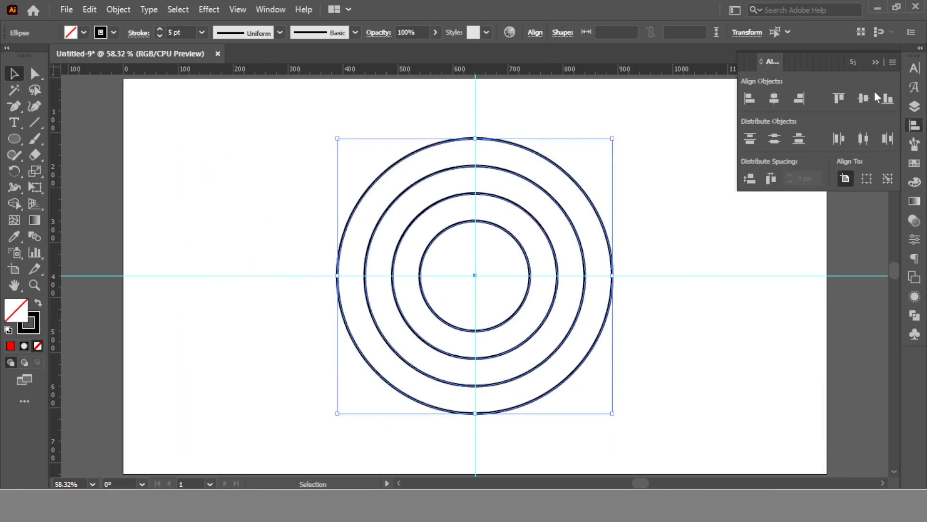
left_click(694, 174)
Step: Draw a vertical line along the vertical guide, extending beyond the outer circle, and centre it vertically on the artboard
left_click(34, 122)
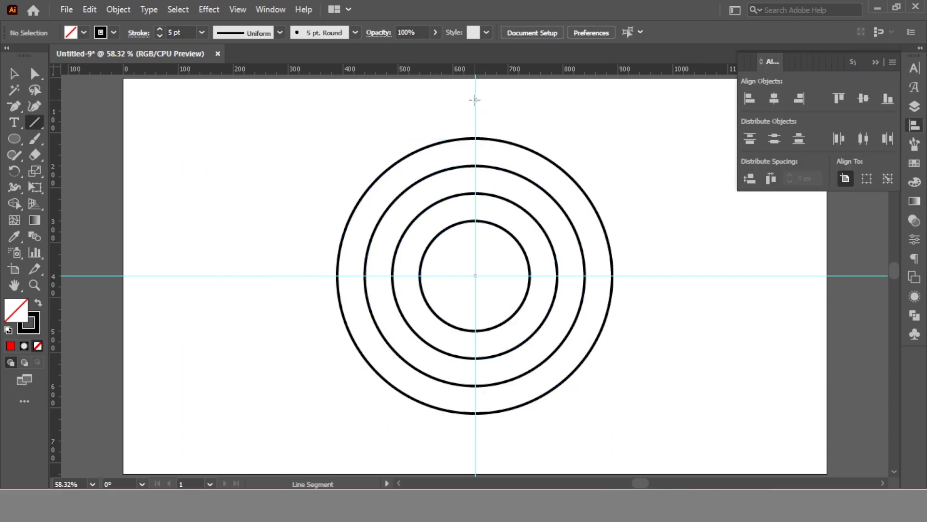
left_click_drag(476, 99, 471, 449)
key("v")
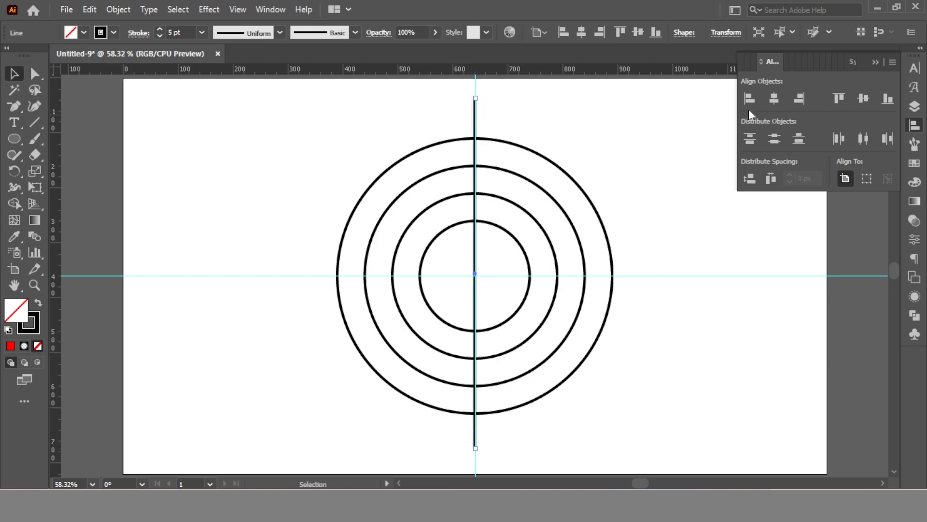
left_click(863, 99)
left_click(492, 108)
Step: Make a rotated copy of the vertical line so that the copy lies along the horizontal guide
left_click(475, 116)
right_click(475, 113)
mouse_move(556, 351)
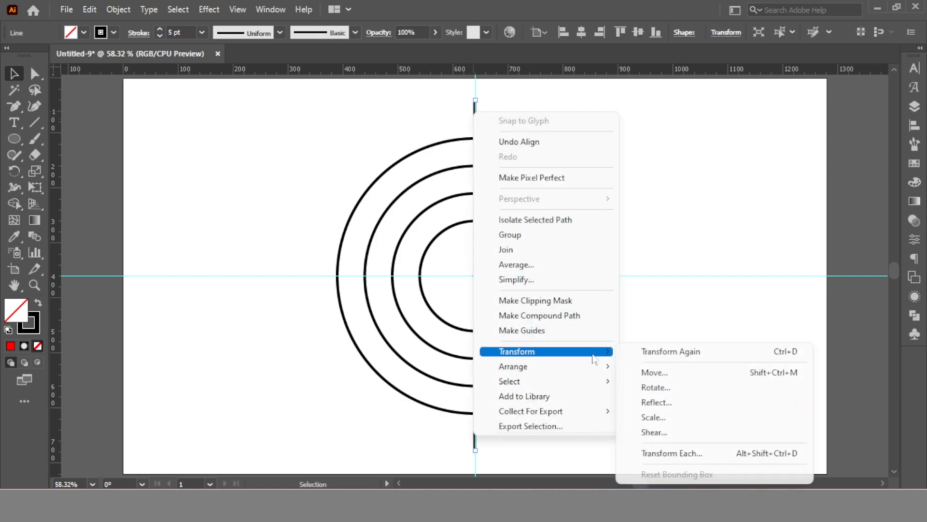
left_click(659, 386)
left_click(702, 261)
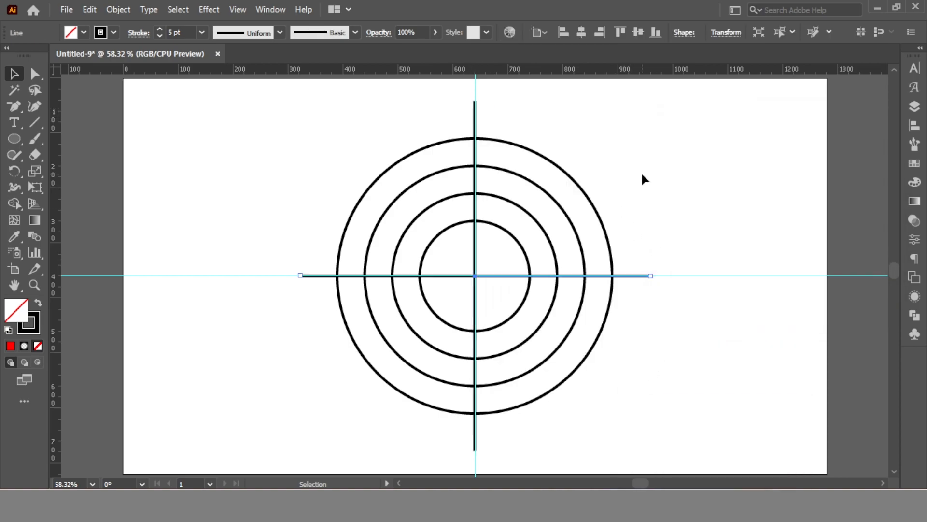
left_click(639, 171)
Step: Draw a square outward from the intersection of the guides so that it encloses the largest circle
left_click_drag(17, 140, 59, 138)
left_click_drag(475, 275, 485, 413)
left_click(14, 75)
Step: Duplicate the square in place and scale the copy about its centre to enclose the 400 px circle
left_click_drag(625, 128, 603, 149)
left_click(89, 9)
left_click(116, 75)
left_click(89, 9)
left_click(126, 105)
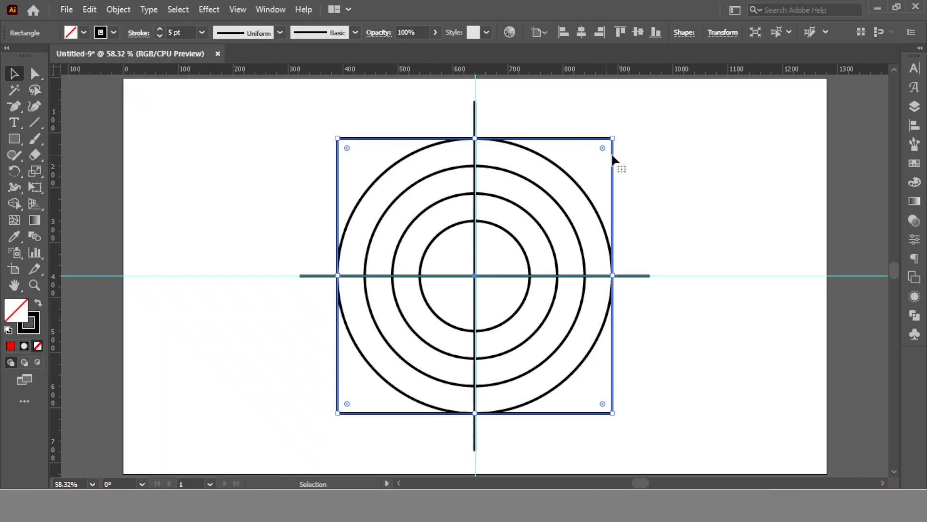
left_click_drag(613, 139, 584, 165)
Step: Duplicate both squares in place and rotate the copies 45° into diamonds
left_click_drag(631, 118, 582, 170)
left_click(85, 8)
left_click(116, 75)
left_click(89, 9)
left_click(111, 103)
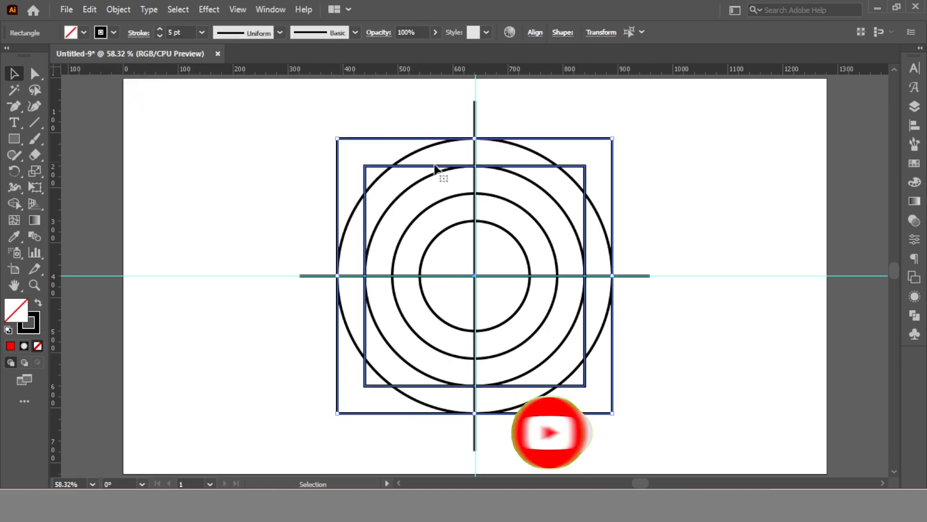
left_click_drag(622, 140, 648, 227)
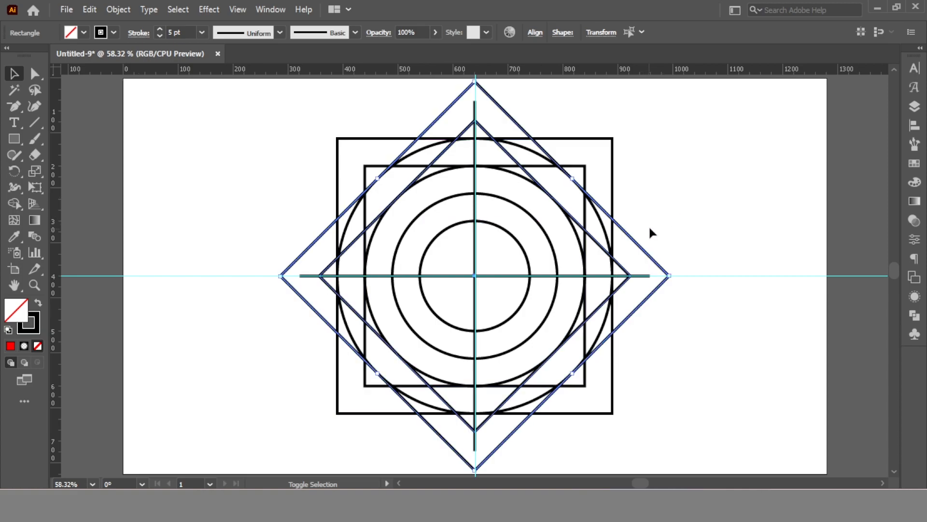
left_click(655, 225)
Step: Select all the circles, lines, squares and diamonds and set their stroke weight to 1 pt
left_click_drag(628, 123, 292, 435)
left_click(203, 32)
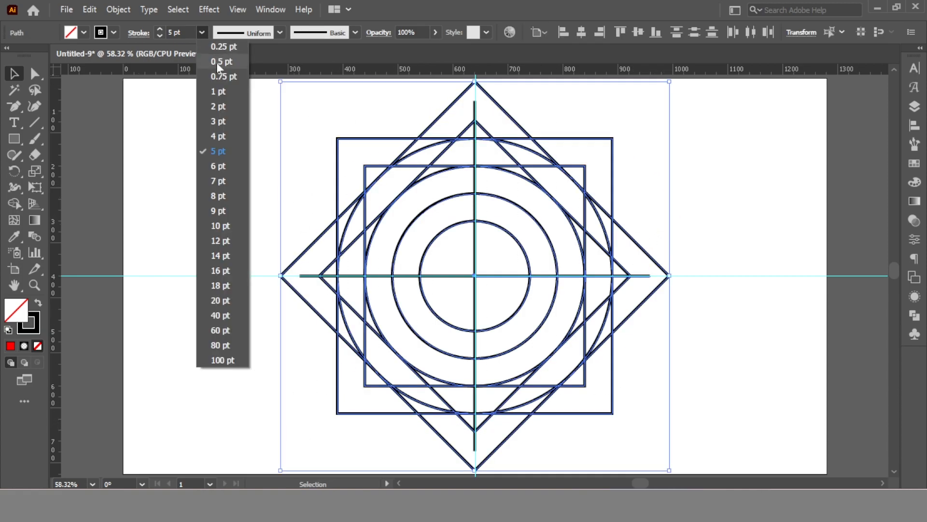
left_click(219, 89)
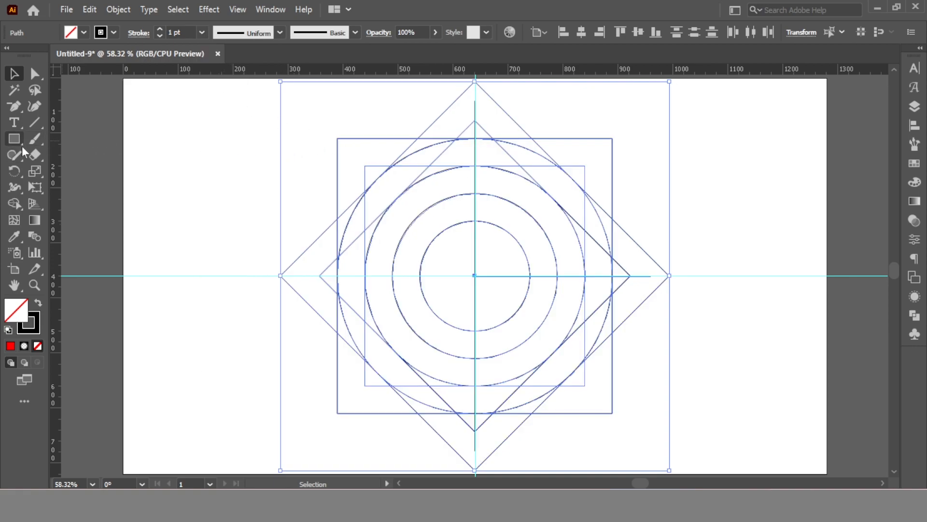
Step: Merge the regions beside the inner diamond's upper tip with the Shape Builder tool and set the fill to red
left_click_drag(14, 208, 61, 209)
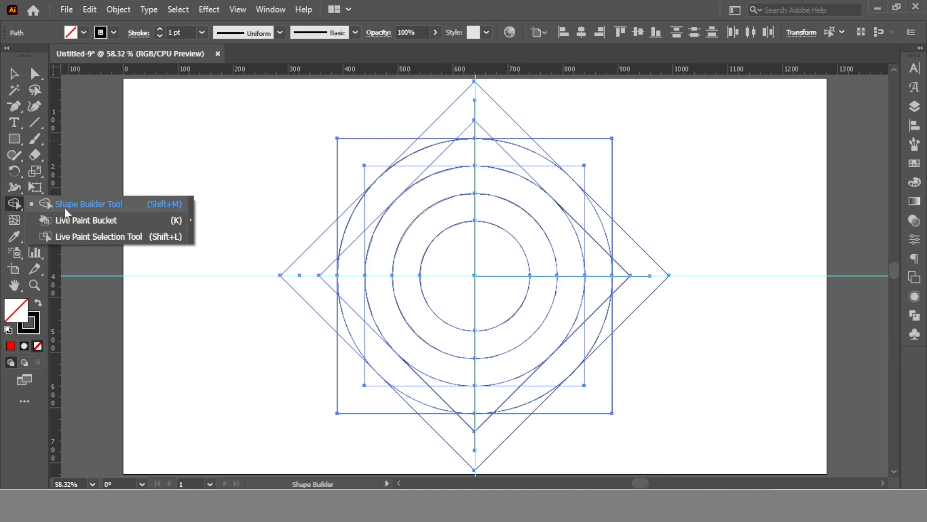
left_click(77, 204)
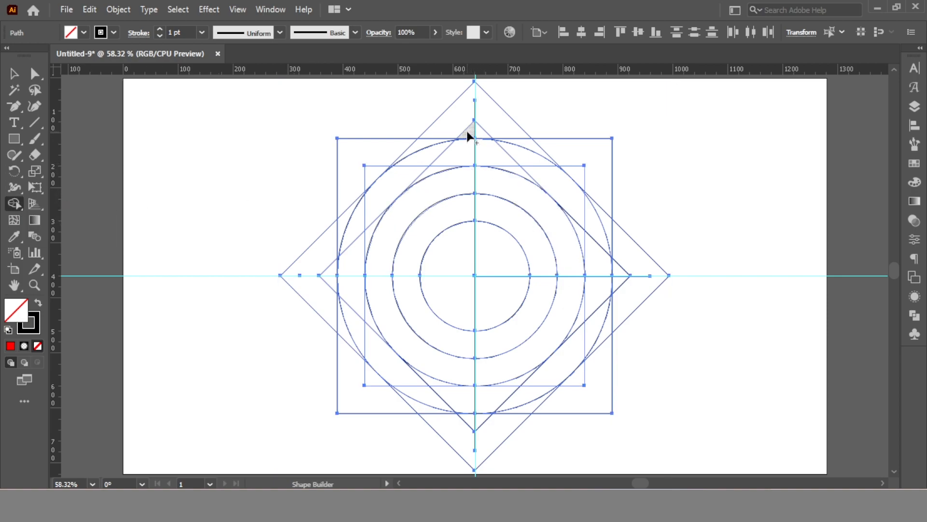
left_click_drag(463, 154, 461, 155)
left_click(84, 32)
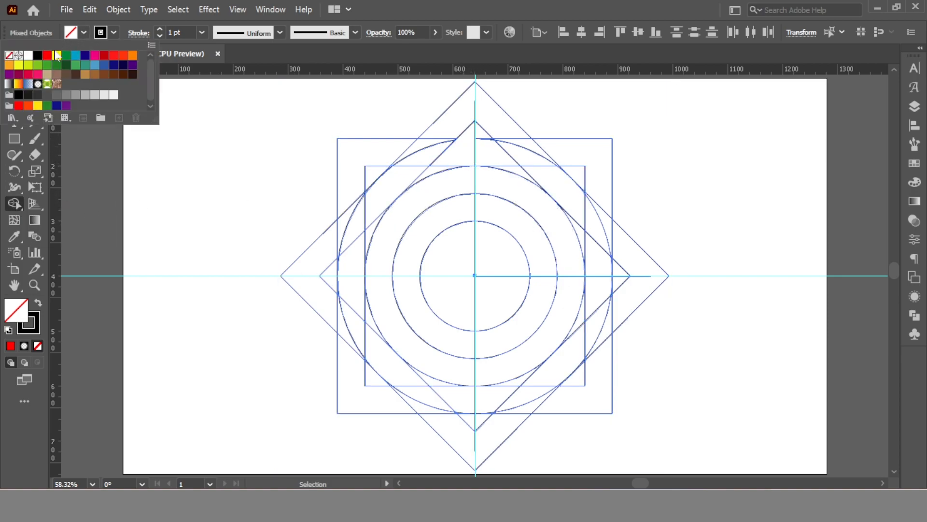
left_click(47, 55)
Step: Merge the outer square frame and circular band regions in all four quadrants into red shapes with the Shape Builder tool
left_click(458, 159)
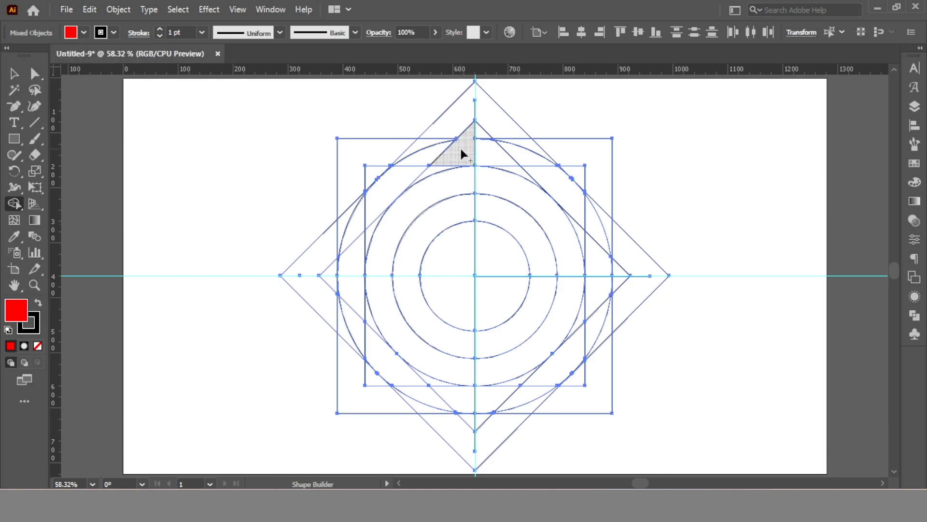
mouse_move(468, 142)
left_mouse_down()
mouse_move(366, 157)
mouse_move(349, 236)
mouse_move(459, 180)
mouse_move(429, 180)
left_mouse_up()
left_click(413, 146)
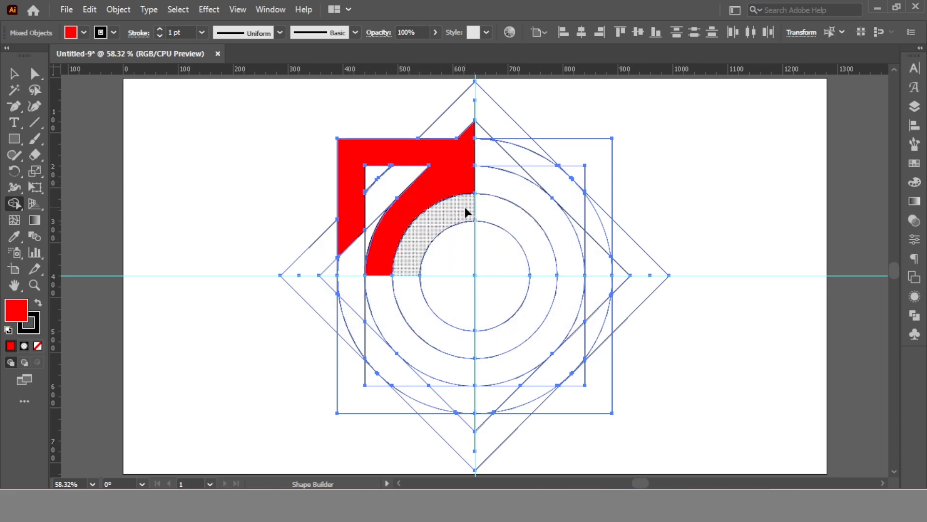
mouse_move(483, 131)
left_mouse_down()
mouse_move(489, 176)
mouse_move(506, 165)
mouse_move(497, 149)
mouse_move(581, 153)
mouse_move(603, 173)
mouse_move(608, 227)
left_mouse_up()
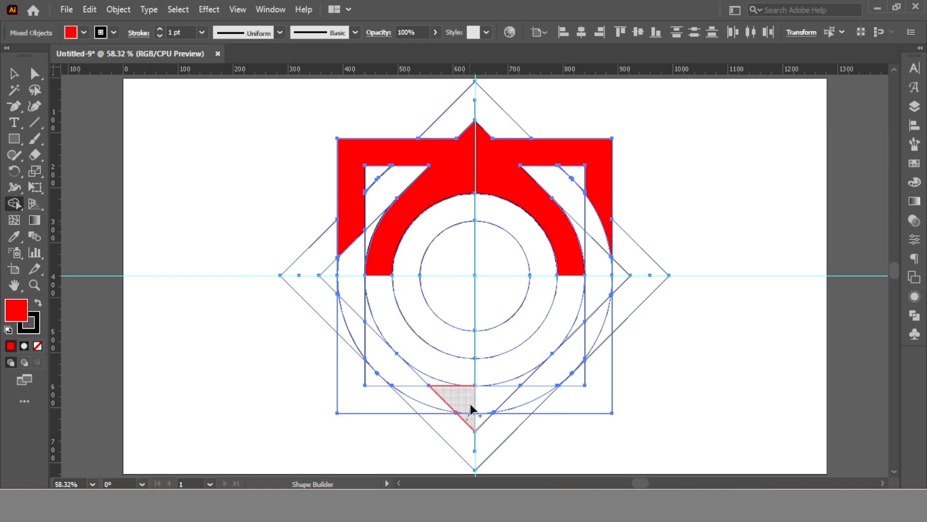
mouse_move(465, 395)
left_mouse_down()
mouse_move(459, 381)
mouse_move(429, 396)
mouse_move(340, 363)
mouse_move(342, 314)
left_mouse_up()
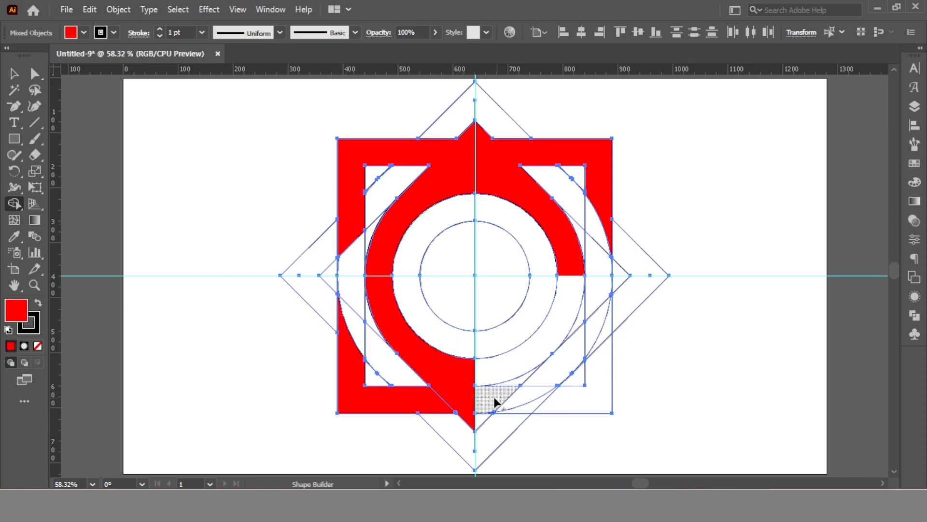
mouse_move(477, 425)
left_mouse_down()
mouse_move(482, 383)
mouse_move(536, 352)
mouse_move(569, 352)
mouse_move(507, 428)
mouse_move(573, 404)
mouse_move(604, 357)
mouse_move(560, 372)
mouse_move(610, 312)
left_mouse_up()
Step: Merge the left and right diamond points and the lower pieces into the red frame, and fill the innermost circle red
left_click(638, 297)
left_click(319, 302)
left_click_drag(344, 240, 331, 242)
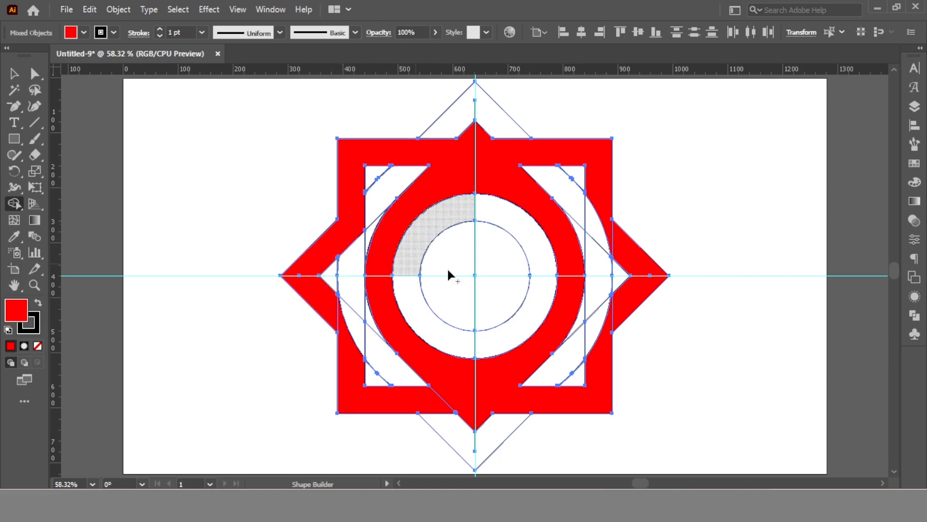
left_click_drag(611, 331, 623, 319)
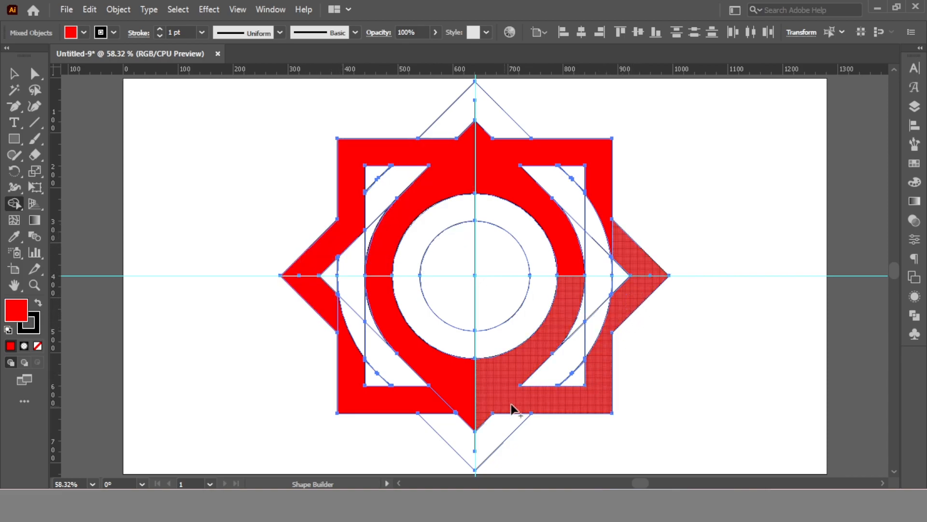
left_click_drag(454, 401, 431, 403)
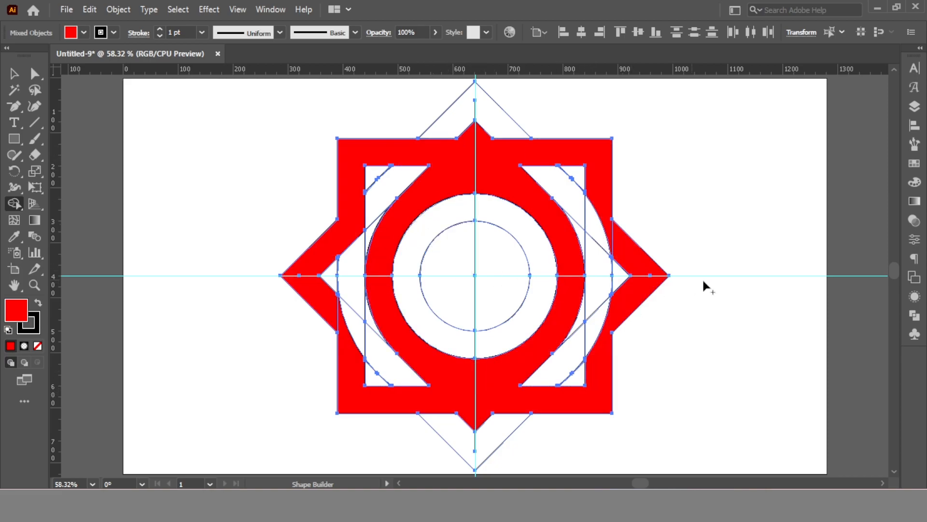
mouse_move(468, 271)
left_mouse_down()
mouse_move(501, 284)
mouse_move(478, 269)
mouse_move(502, 263)
left_mouse_up()
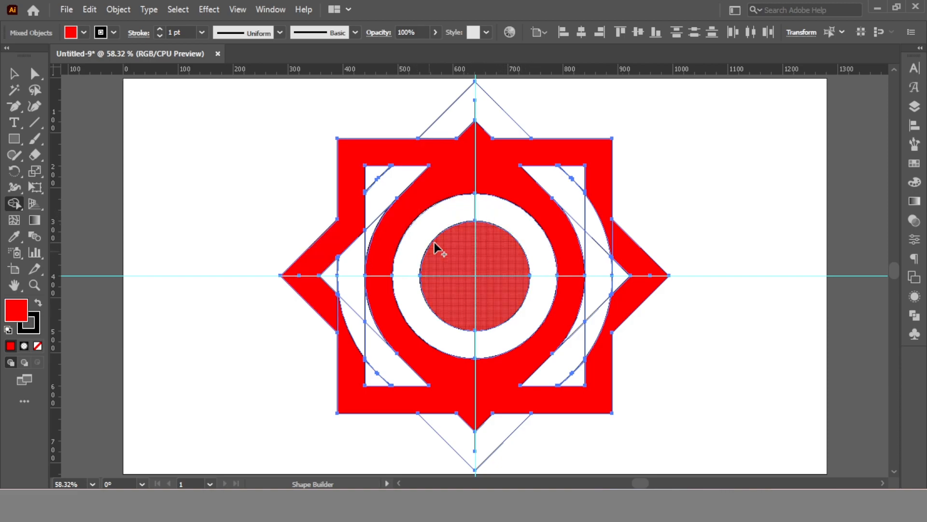
Step: Select the red frame shapes and the red central circle with the Direct Selection tool and cut them from the construction lines
key("v")
key("a")
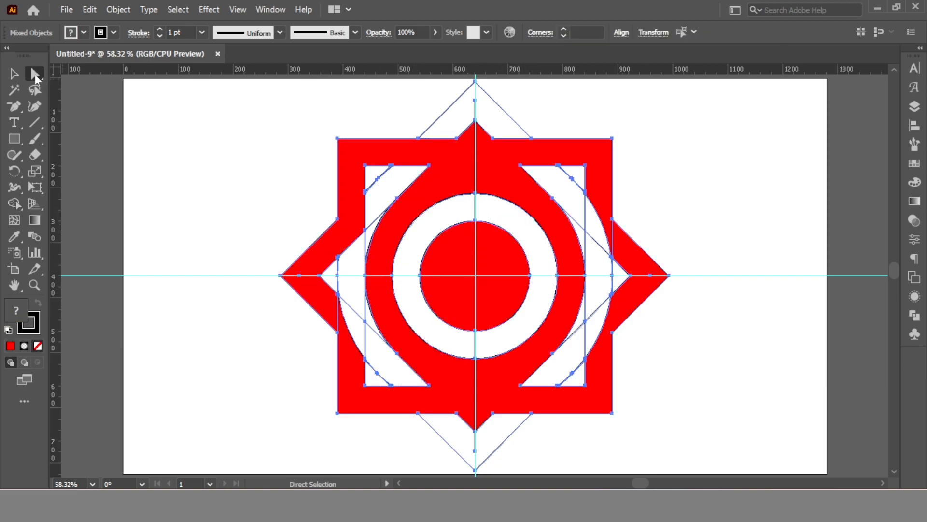
left_click(218, 166)
left_click(373, 151)
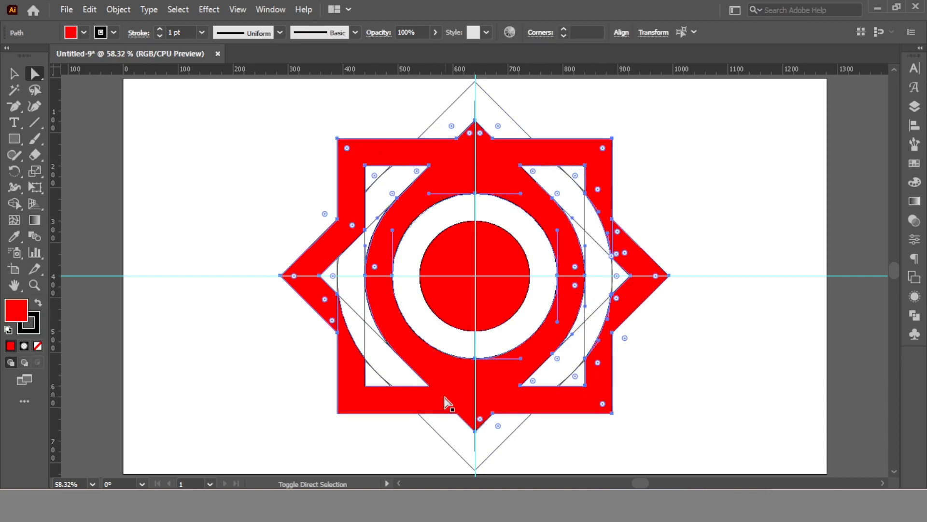
key("ctrl+x")
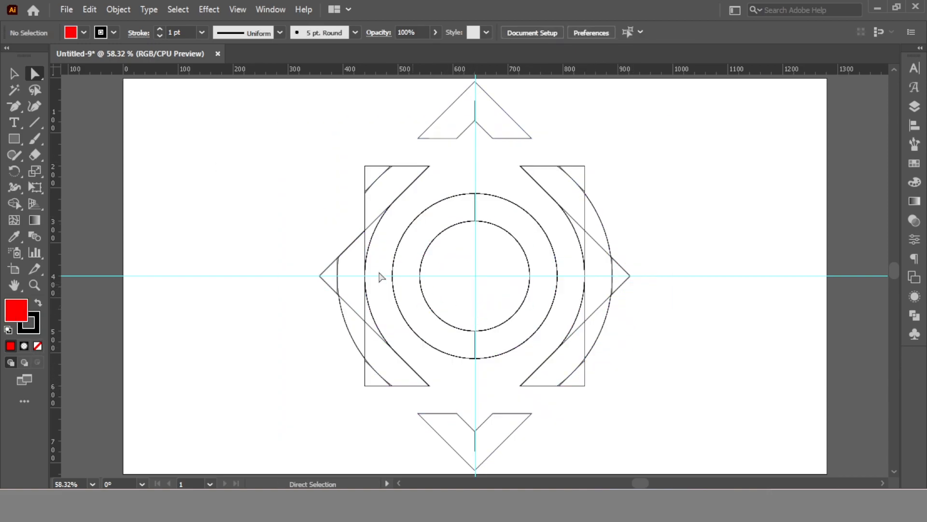
Step: Delete the leftover construction lines and paste the cut red shapes back in place
left_click_drag(252, 121, 657, 420)
key("Delete")
left_click_drag(503, 99, 407, 449)
key("Delete")
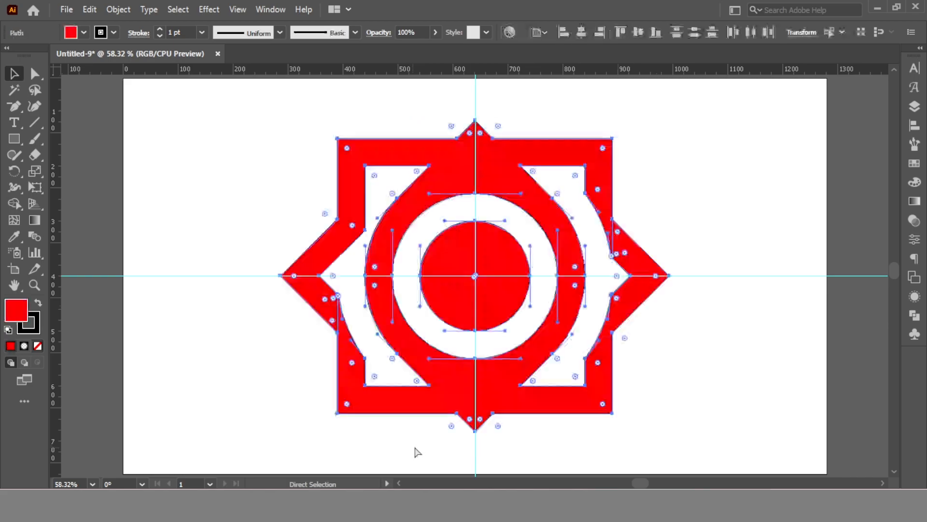
Step: Select all the red logo shapes, set their stroke to none and clear the selection
key("v")
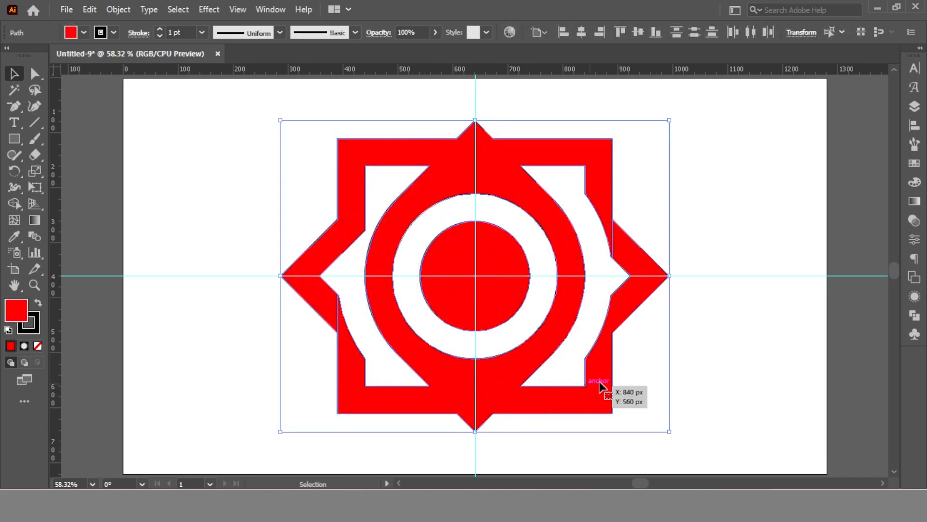
left_click(687, 191)
left_click_drag(652, 131, 271, 359)
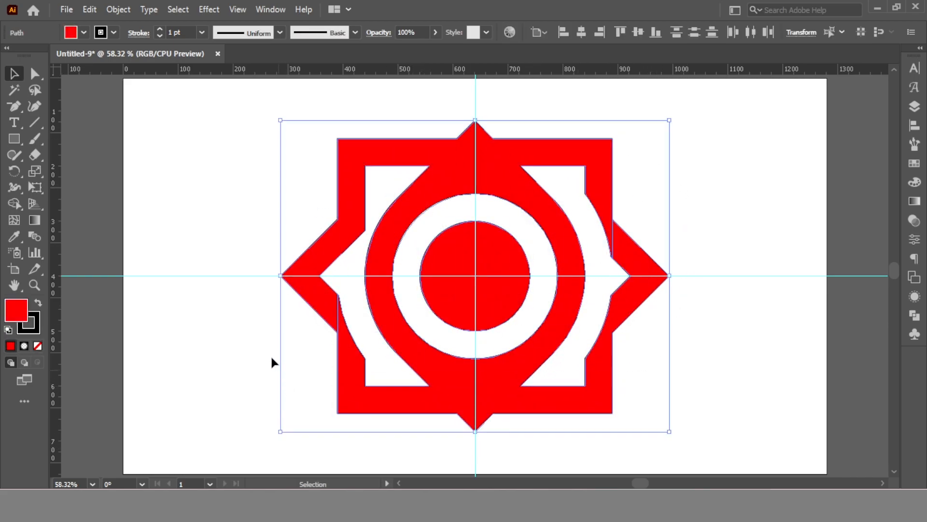
left_click(113, 32)
left_click(10, 60)
left_click(186, 161)
left_click(188, 162)
Step: Fill the upper-left and lower-left quadrant shapes with the white-to-black linear gradient swatch
left_click(377, 162)
left_click(84, 32)
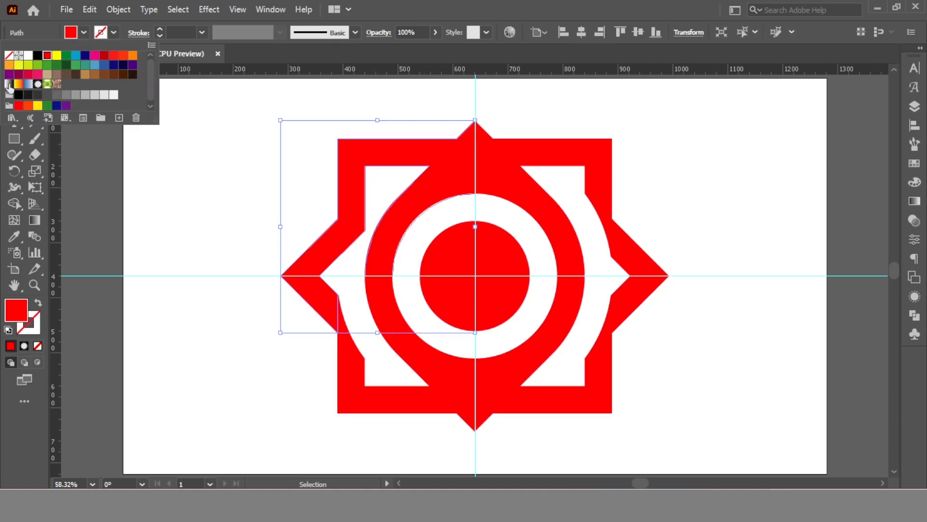
left_click(10, 86)
left_click(362, 379)
left_click(83, 33)
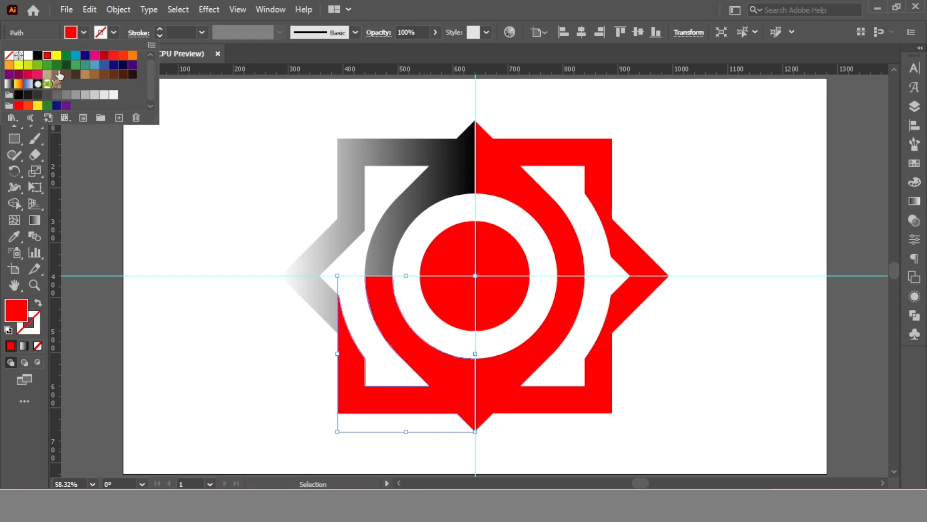
left_click(10, 86)
Step: Copy the linear gradient from the upper-left shape onto the upper-right quadrant shape with the Eyedropper tool
left_click(530, 190)
left_click(14, 236)
left_click(347, 154)
key("v")
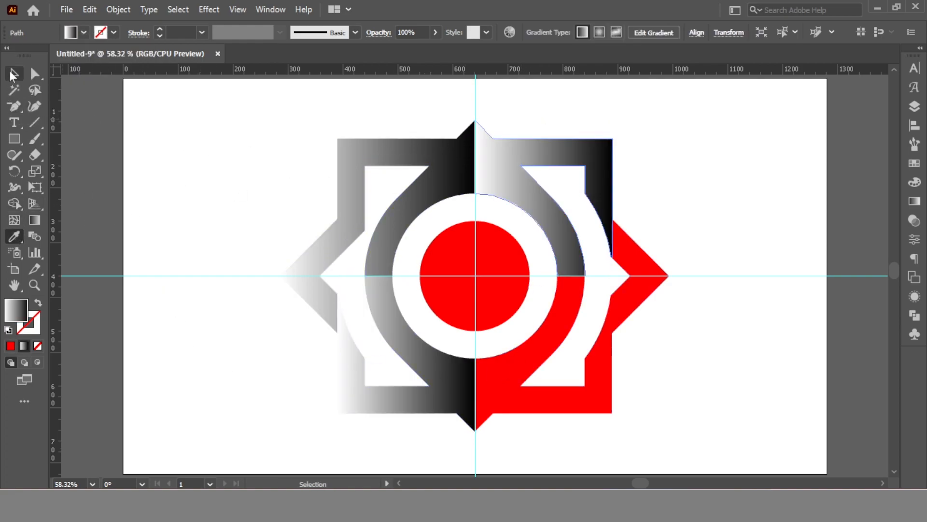
Step: Add the lower-right quadrant shape to the selection and fill it with the white-to-black linear gradient swatch
left_click(555, 321, "shift")
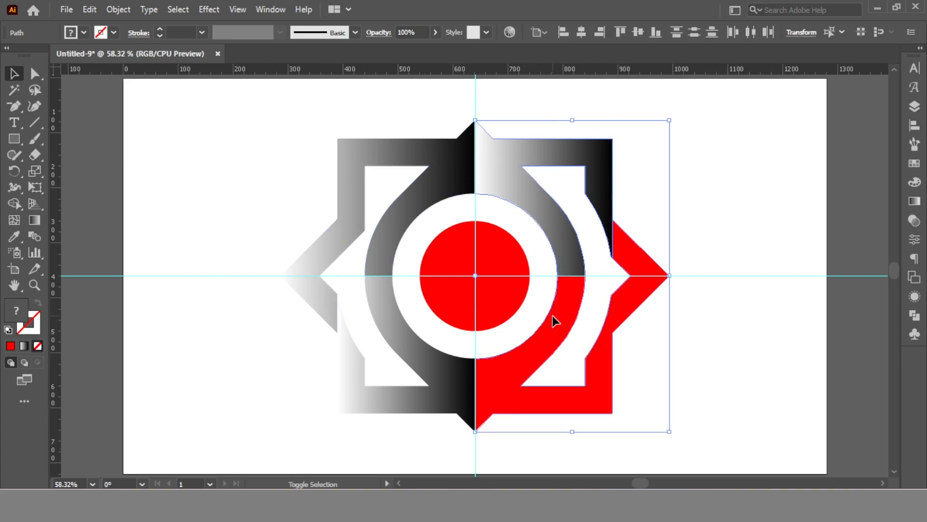
left_click(83, 32)
left_click(9, 85)
left_click(705, 239)
left_click(746, 225)
Step: Try resampling the upper-right shape's gradient, redraw it from the outer edge to the centre line, and undo that redraw
left_click(513, 164)
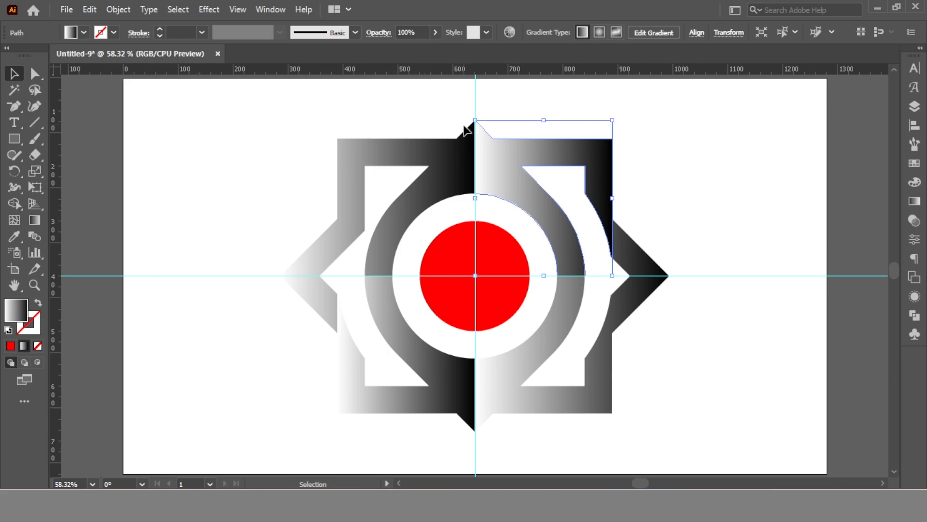
left_click(14, 236)
left_click(435, 398, "ctrl+shift")
left_click(434, 398, "ctrl+shift")
left_click(14, 74)
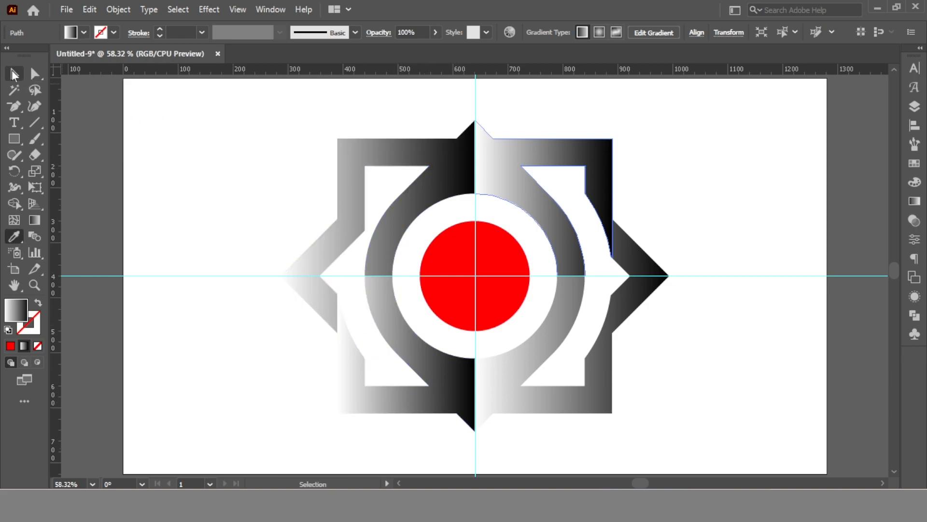
left_click(34, 221)
left_click_drag(614, 137, 474, 134)
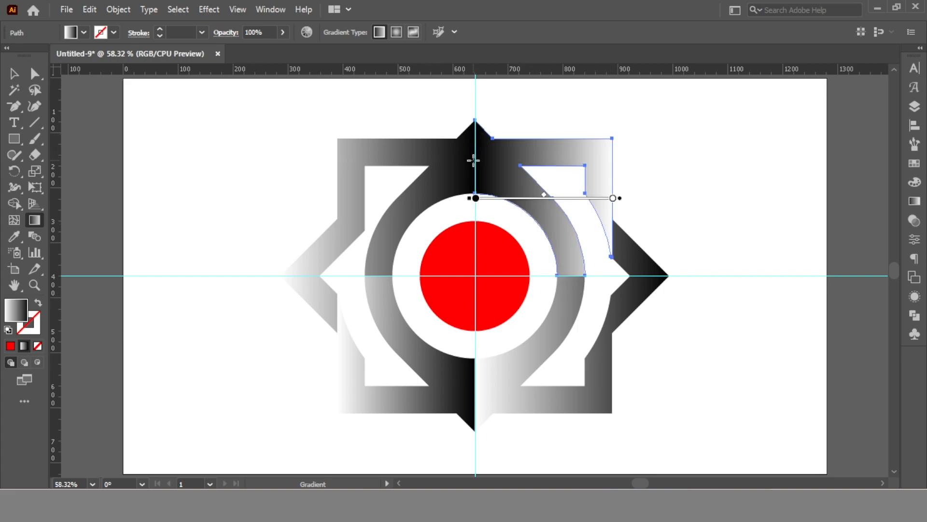
key("ctrl+z")
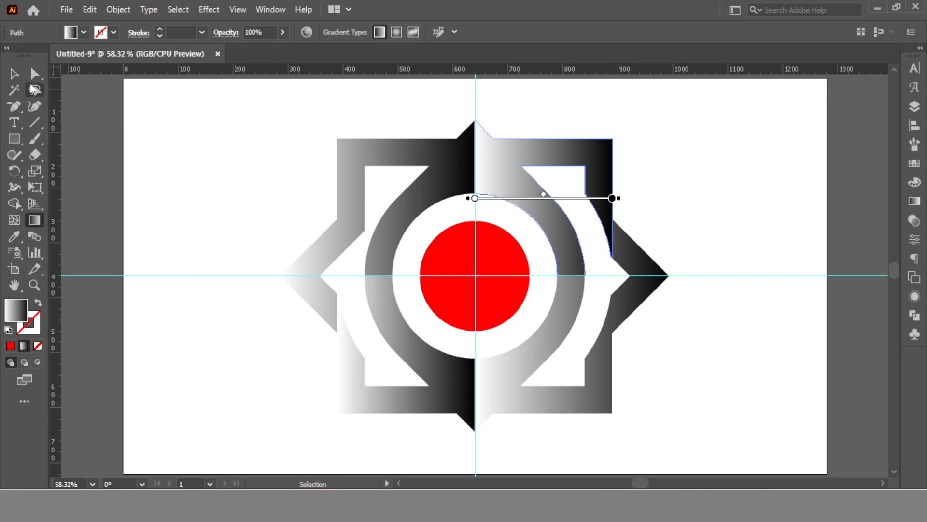
Step: Reverse the linear gradients of the upper-right and lower-right quadrant shapes
key("v")
left_click(540, 394)
left_click(83, 33)
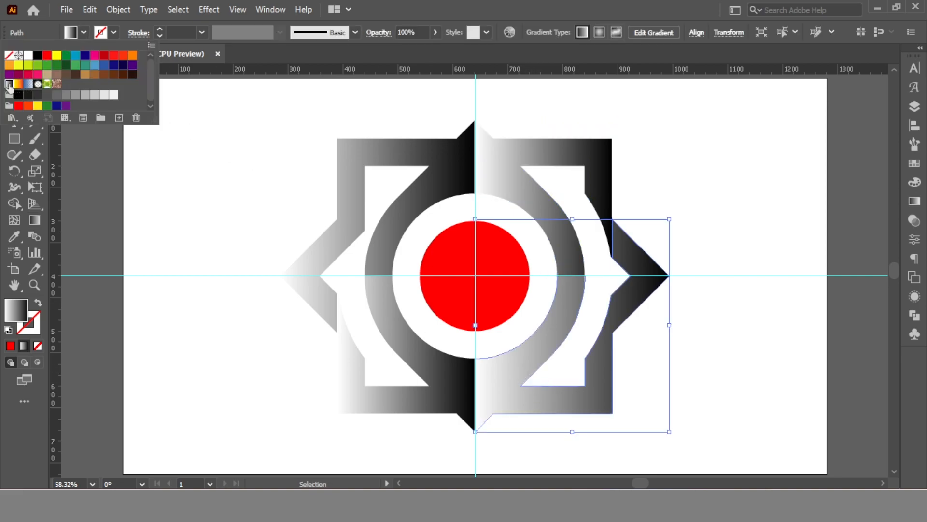
key("Escape")
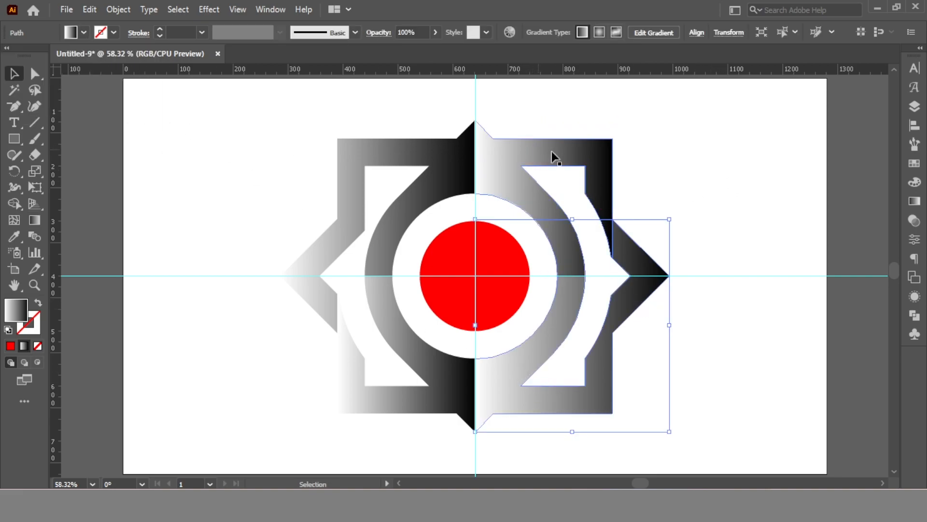
left_click(585, 155)
left_click(914, 201)
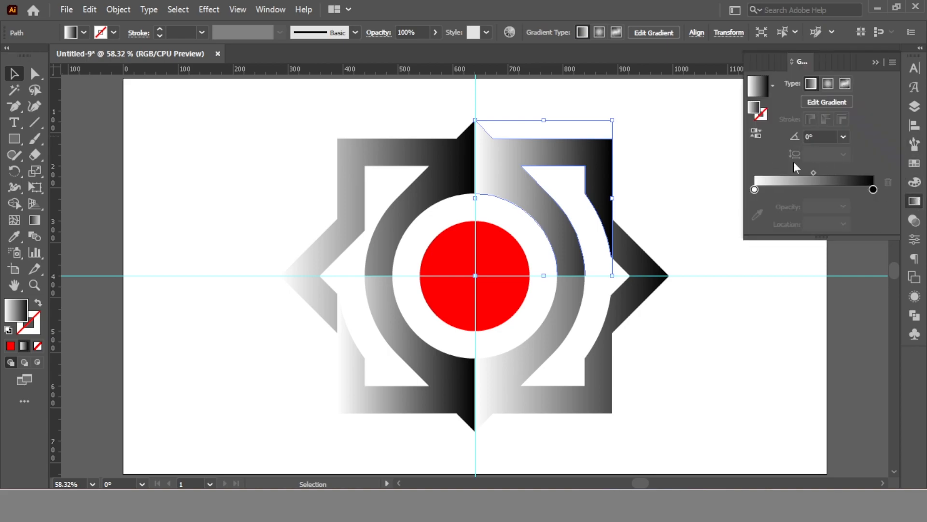
left_click(757, 134)
left_click(563, 331)
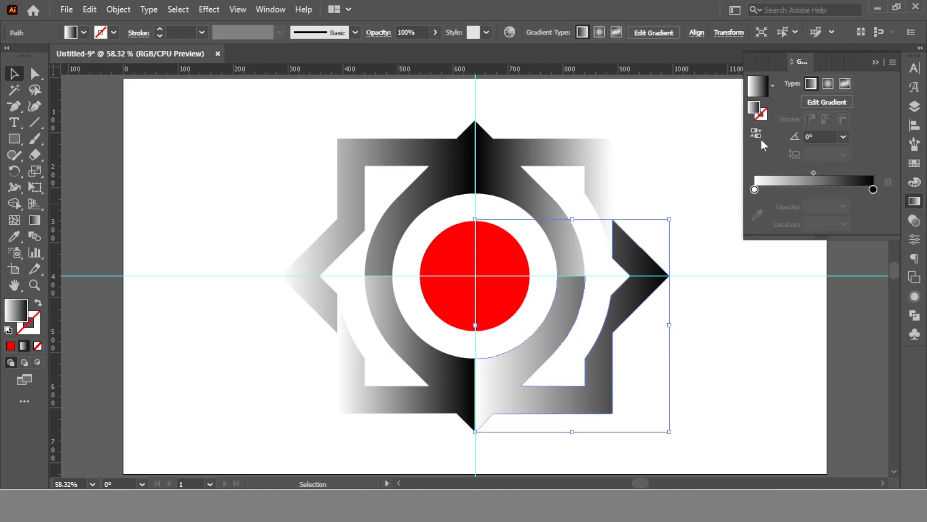
left_click(757, 134)
Step: Flip the gradients of the lower-right and upper-right quadrant shapes back to white-to-black and clear the selection
left_click(756, 134)
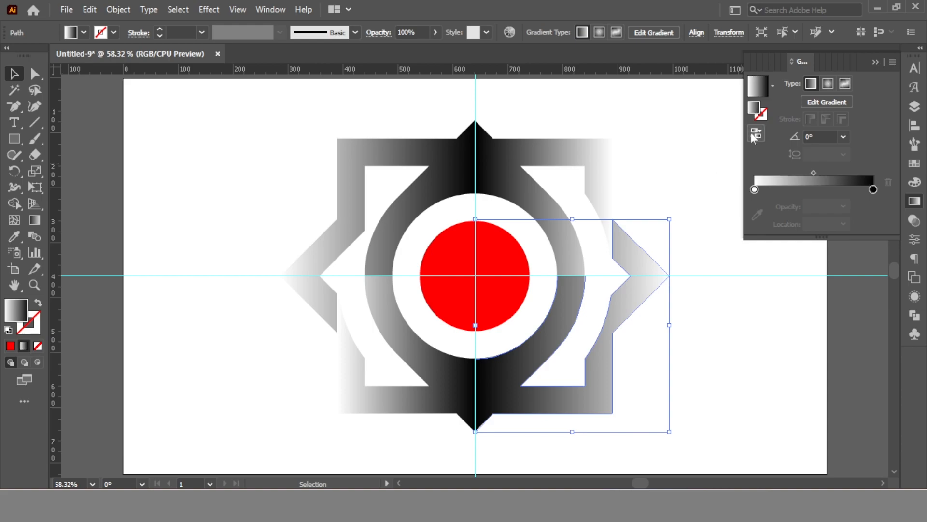
left_click(555, 136)
left_click(556, 147)
left_click(756, 135)
left_click(677, 135)
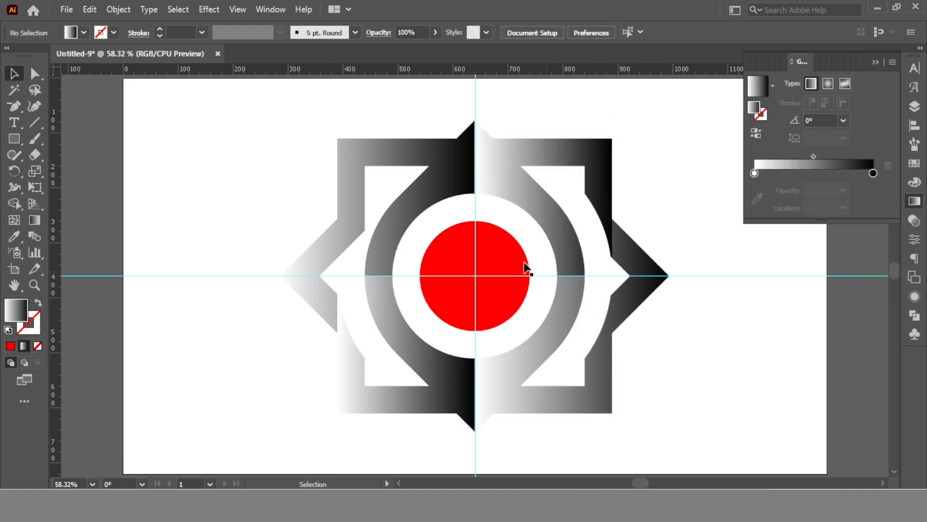
Step: Fill the red central circle with the white-to-black linear gradient swatch
left_click(508, 253)
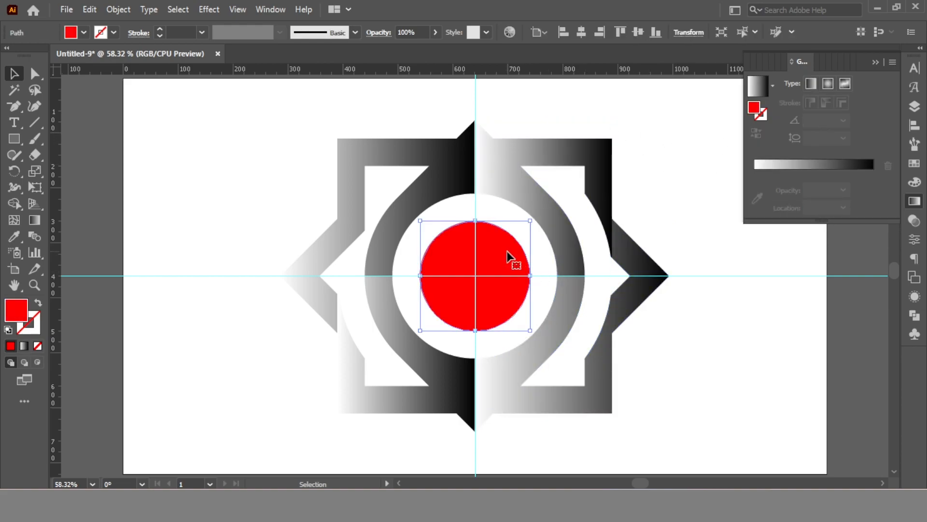
left_click(84, 32)
left_click(9, 84)
left_click(67, 125)
left_click(672, 172)
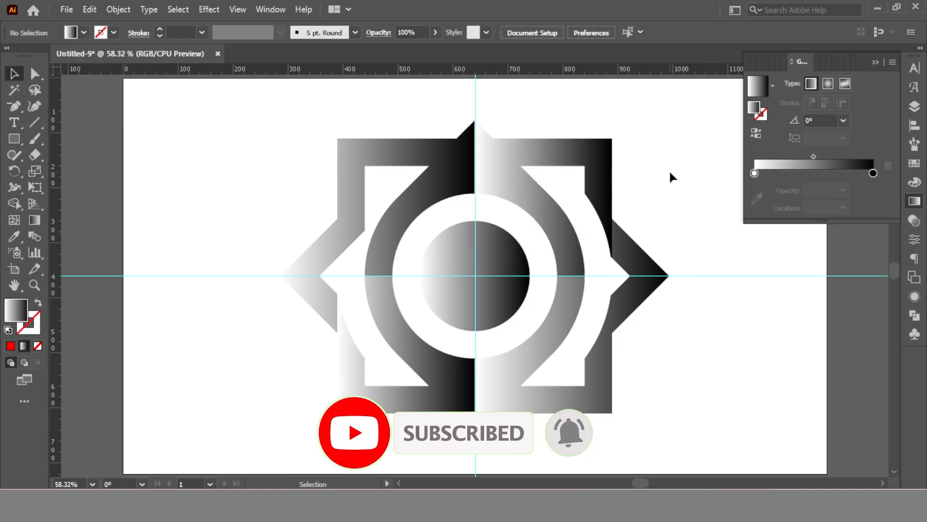
Step: Redraw the lower-right shape's gradient with the Gradient tool from its outer corner to the vertical centre line
left_click(452, 376)
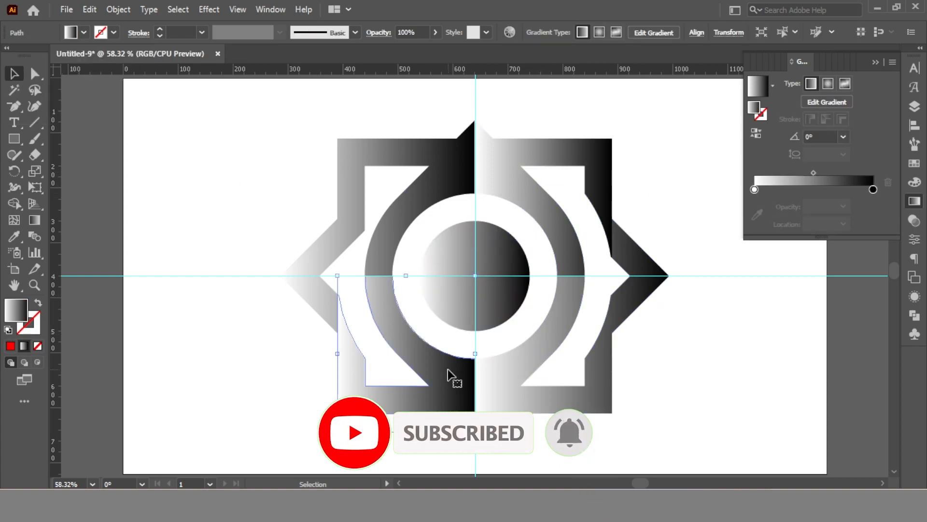
left_click(593, 374)
key("g")
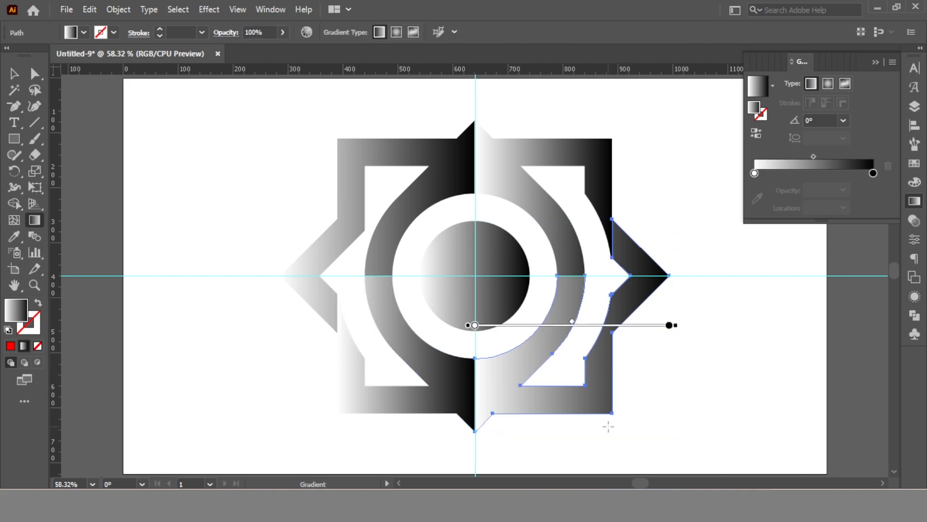
left_click_drag(613, 413, 479, 416)
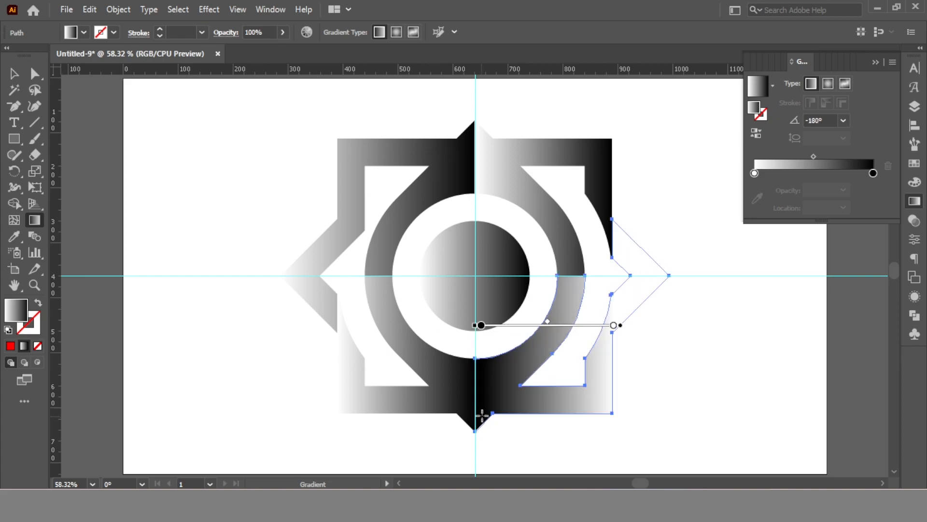
key("v")
left_click(627, 150)
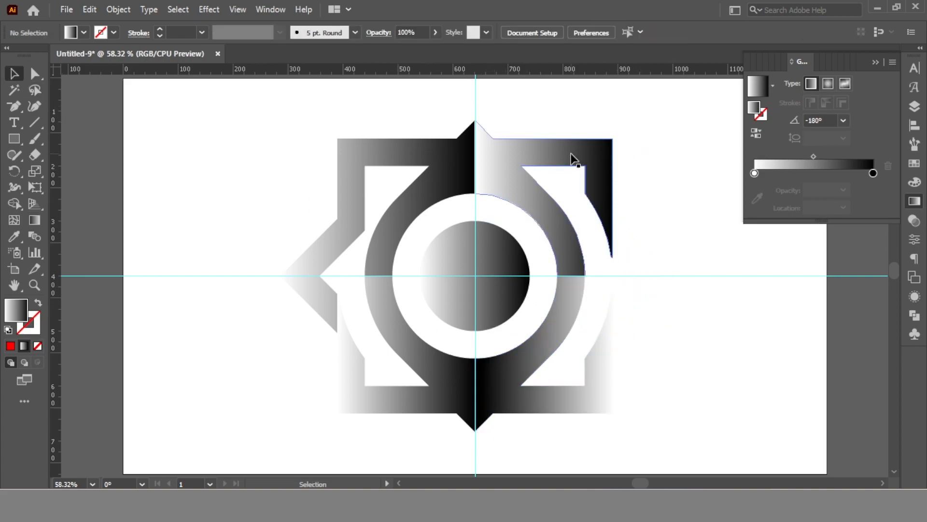
Step: Move the lower-right shape's gradient midpoint to about 30% and reverse the gradient
left_click(563, 316)
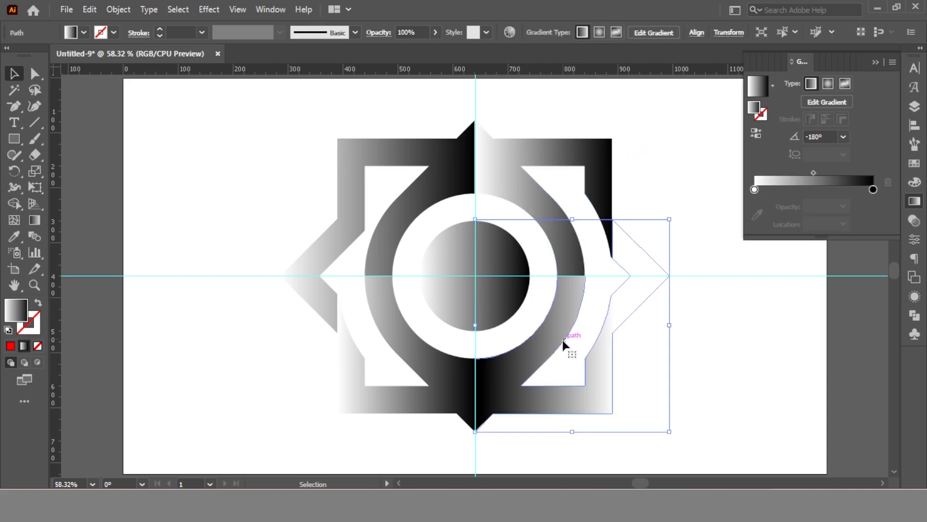
left_click_drag(808, 172, 789, 175)
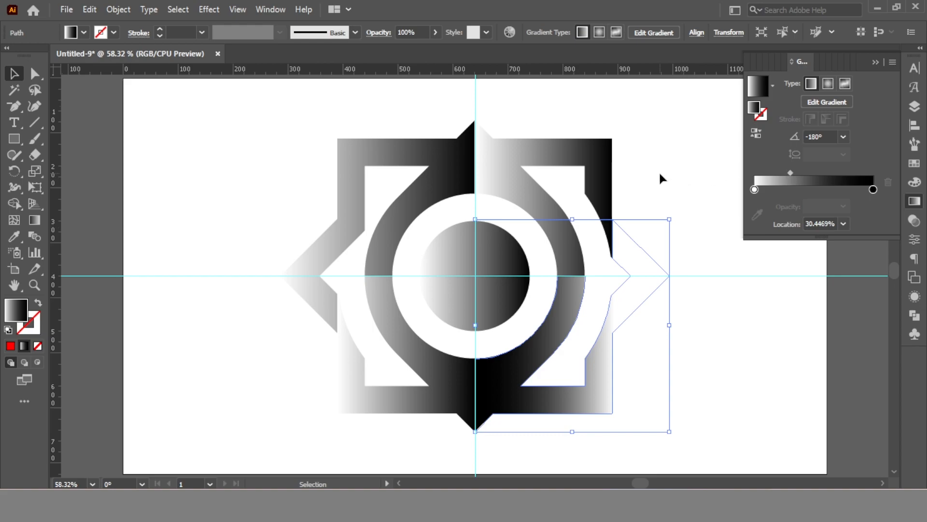
left_click(757, 134)
Step: Reverse the upper-right shape's gradient, flip it back and clear the selection
left_click(602, 152)
left_click(757, 134)
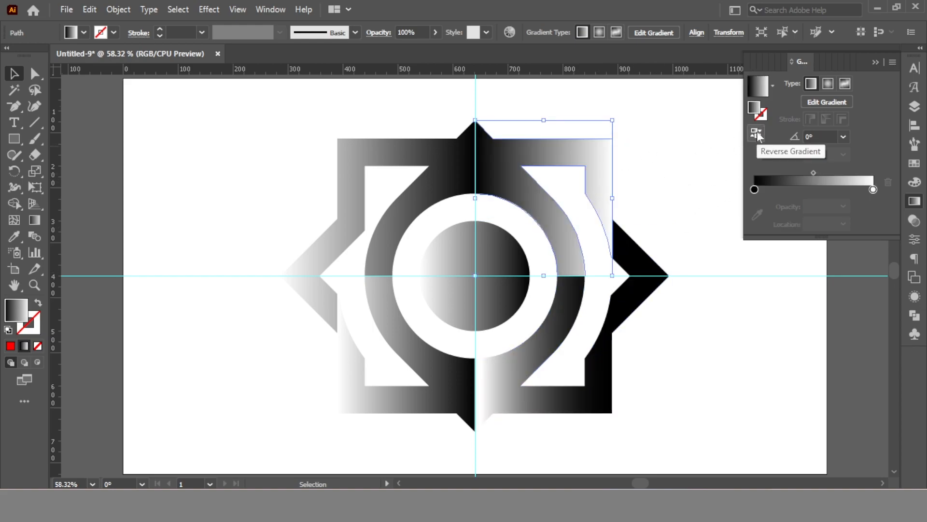
left_click(757, 135)
left_click(666, 157)
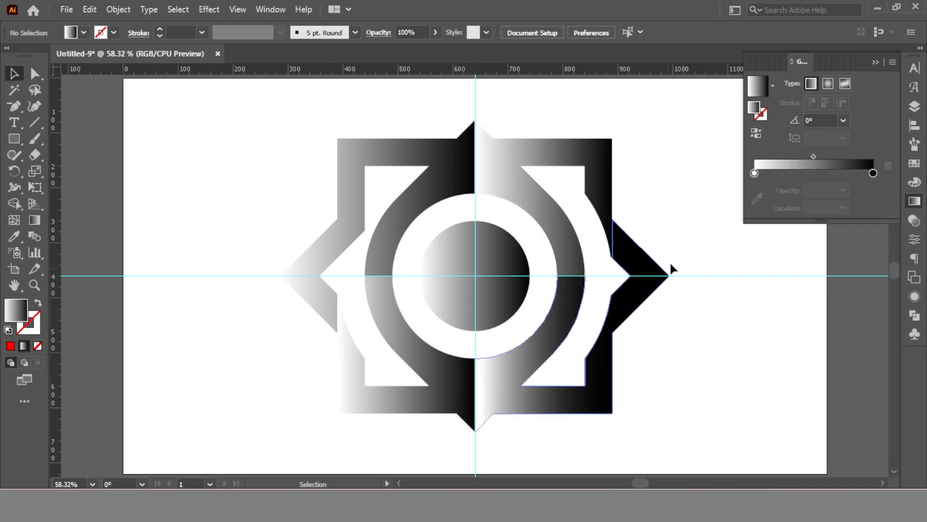
Step: Change the central circle's gradient type to radial and clear the selection
left_click(503, 262)
left_click(828, 83)
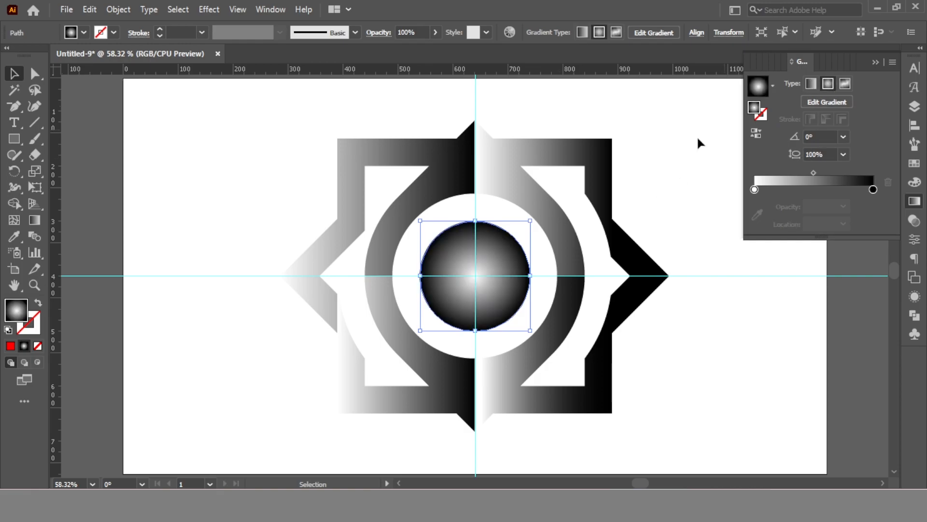
left_click(675, 151)
Step: Copy the central circle, paste it in front, and enlarge the copy from its centre to fill the white ring
left_click(514, 253)
left_click(90, 10)
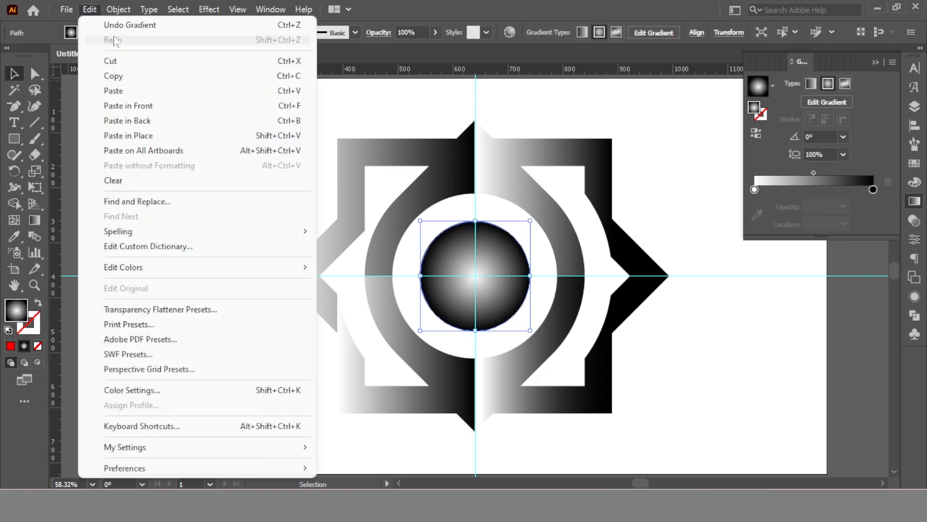
left_click(121, 76)
left_click(90, 9)
left_click(128, 105)
left_click(626, 212)
left_click(525, 275)
left_click_drag(528, 330, 558, 373)
Step: Select the enlarged radial circle and send it to the back, behind the smaller central circle
key("ctrl+shift+a")
left_click(491, 272)
right_click(503, 166)
mouse_move(595, 425)
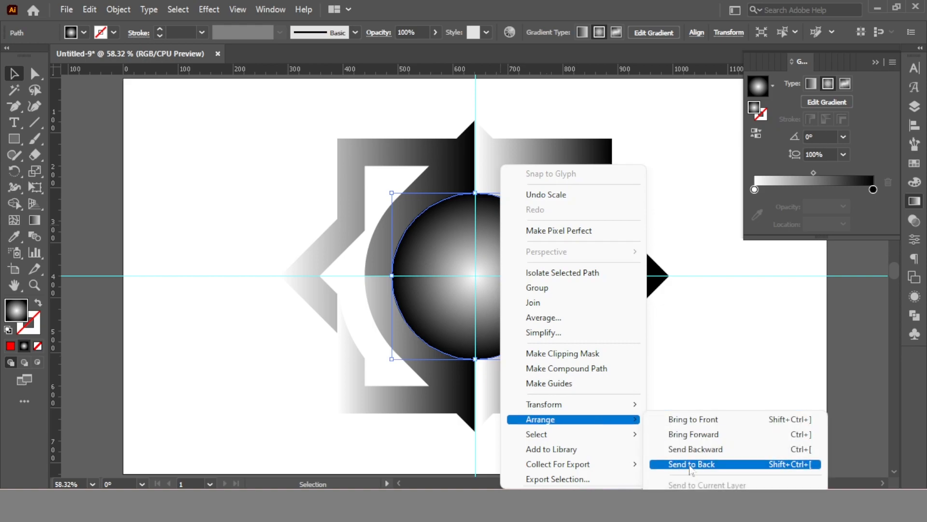
left_click(685, 420)
Step: Reverse the smaller central circle's radial gradient and set its midpoint location to 80%
left_click(508, 265)
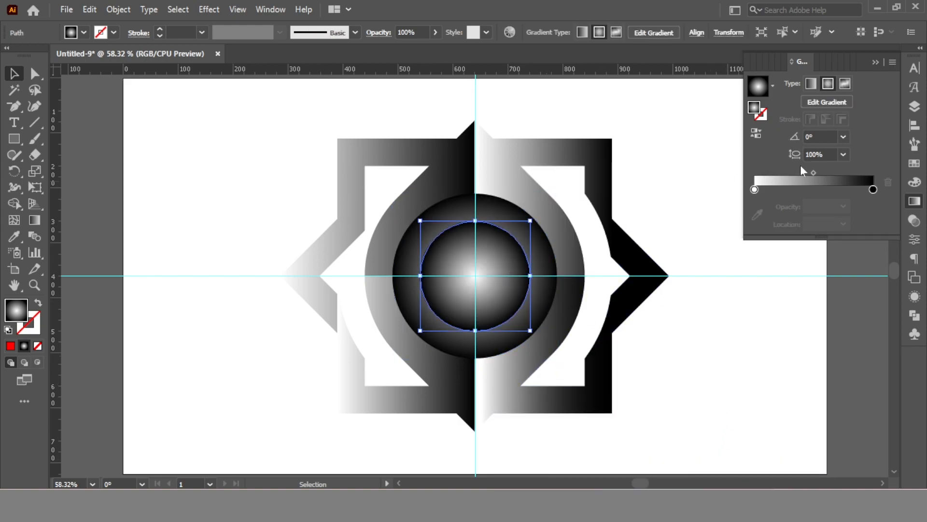
left_click(758, 134)
left_click_drag(815, 172, 843, 176)
left_click(844, 224)
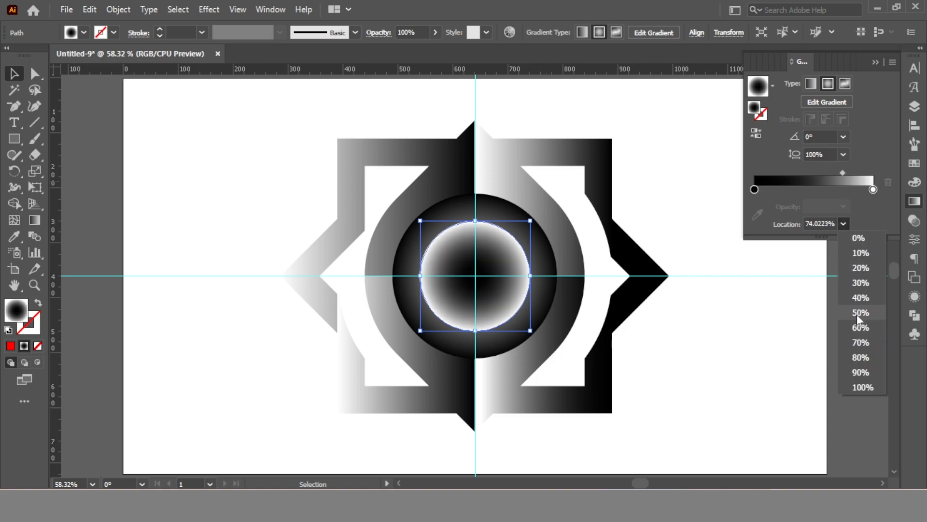
left_click(862, 351)
left_click(860, 346)
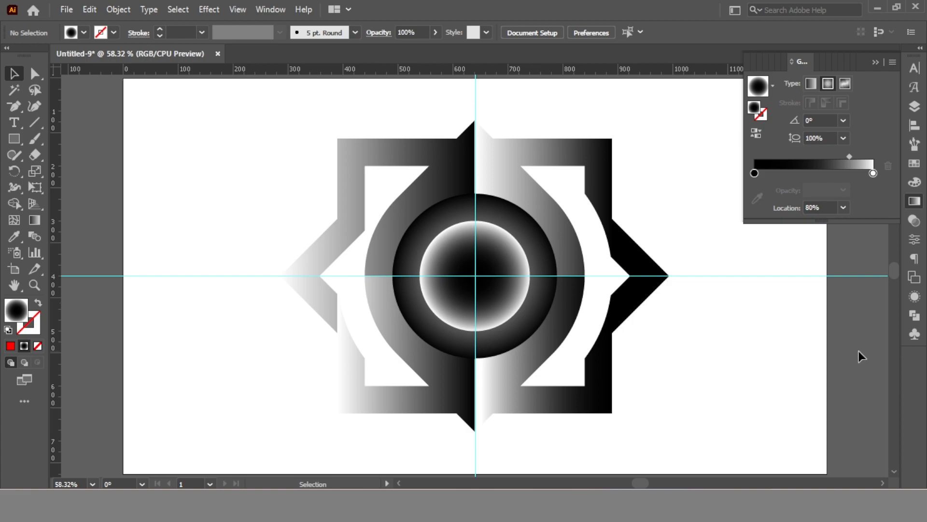
Step: Redraw the lower-right shape's gradient at 0° with the Gradient tool, running from black at the centre line to white outside
left_click(498, 385)
key("g")
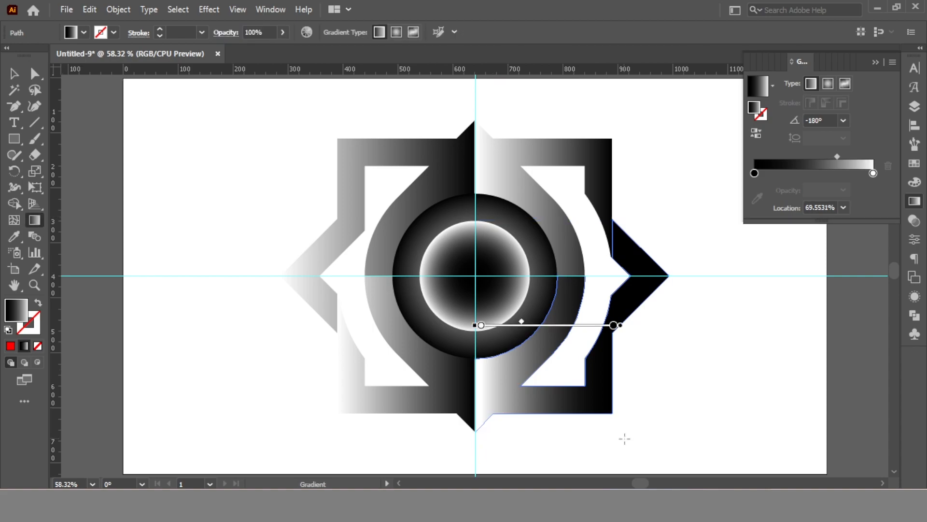
mouse_move(618, 413)
left_mouse_down()
mouse_move(476, 413)
mouse_move(624, 420)
left_mouse_up()
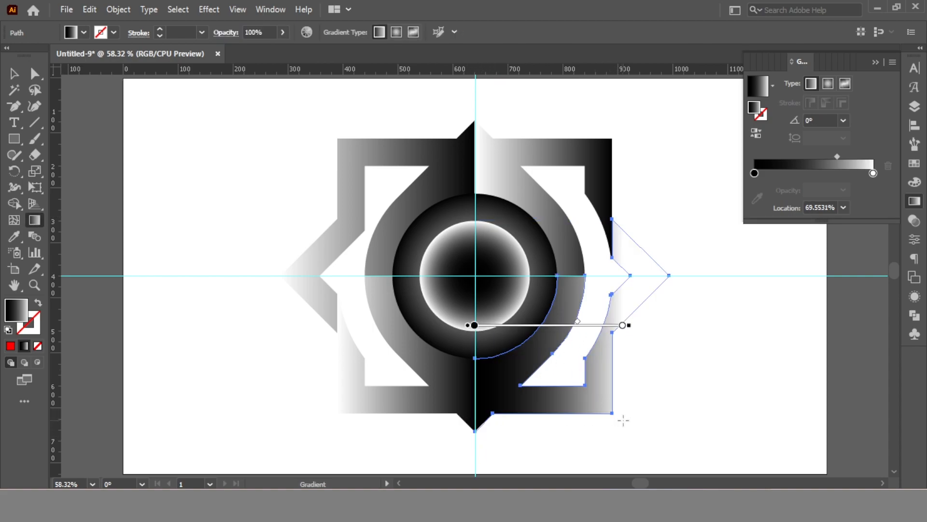
Step: Redraw the lower-left shape's linear gradient at -180° with the Gradient tool, running from white near the centre line to black outside
key("v")
left_click(441, 387)
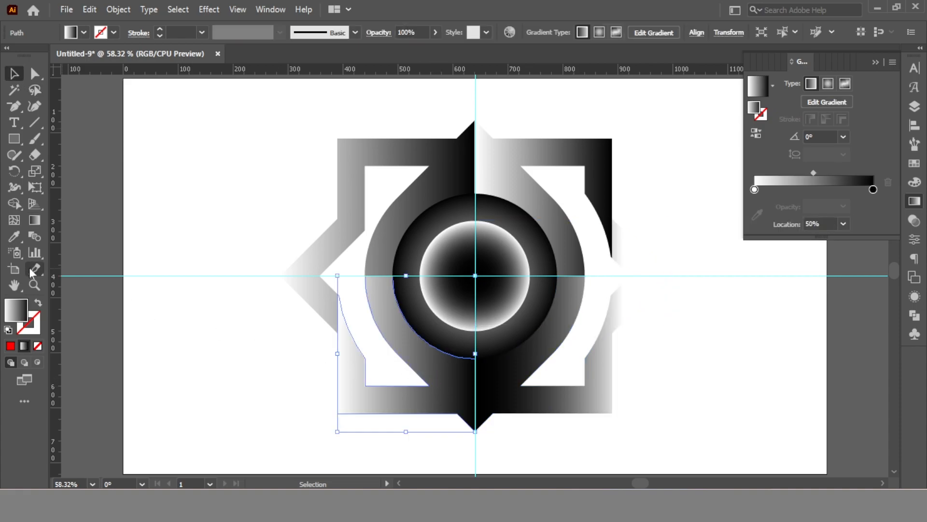
left_click(33, 223)
left_click_drag(457, 413, 328, 413)
key("v")
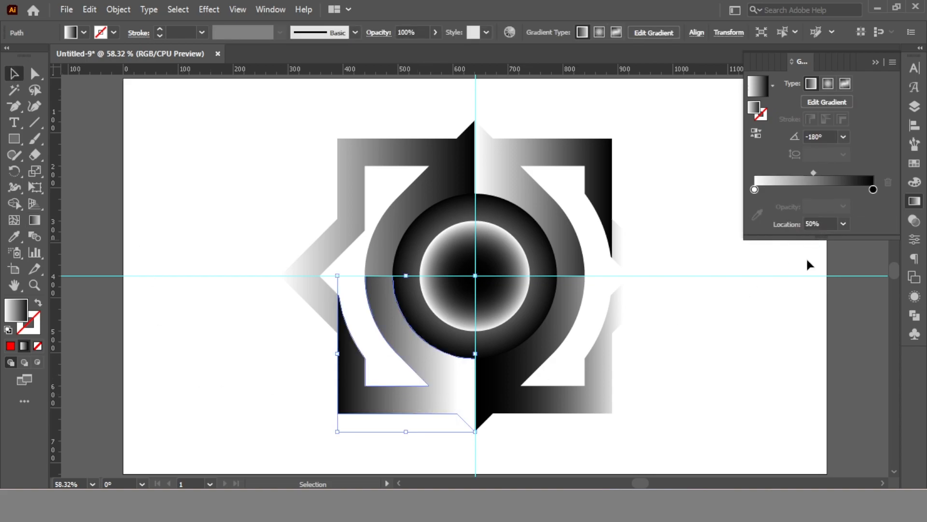
Step: Try shifting the midpoint of the lower-left shape's gradient toward its white end, and undo the shift
left_click(708, 407)
left_click(474, 390)
left_click_drag(813, 173, 798, 173)
key("ctrl+z")
left_click(757, 380)
left_click(454, 387)
left_click(710, 354)
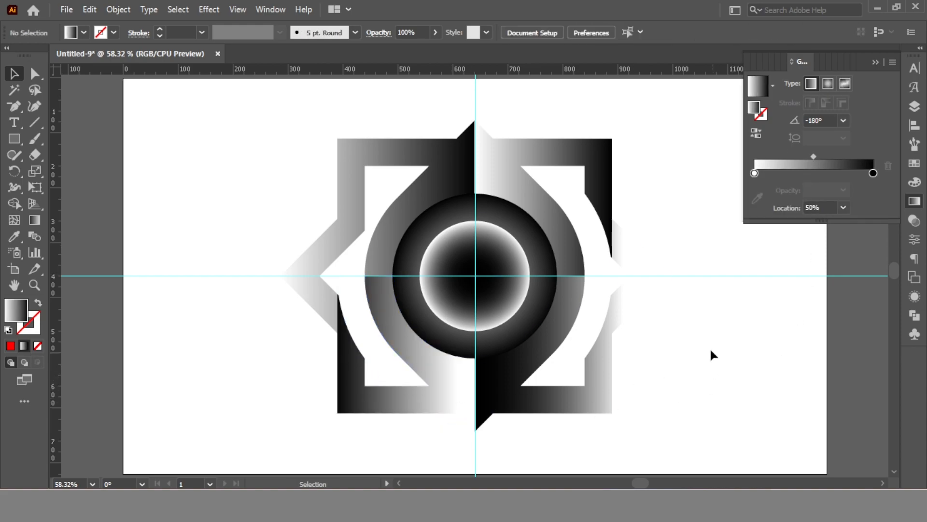
Step: Set the midpoint location of the lower-right shape's gradient to 80%
left_click(627, 318)
mouse_move(837, 173)
left_mouse_down()
mouse_move(862, 174)
mouse_move(848, 173)
left_mouse_up()
left_click(844, 223)
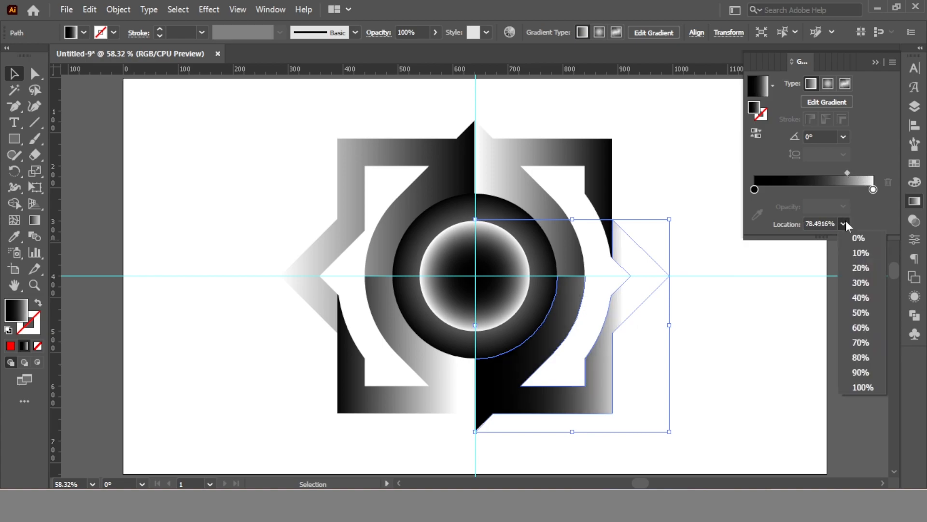
left_click(861, 356)
left_click(754, 394)
Step: Try other midpoint positions for the lower-left shape's gradient and set its location to 50%
left_click(441, 403)
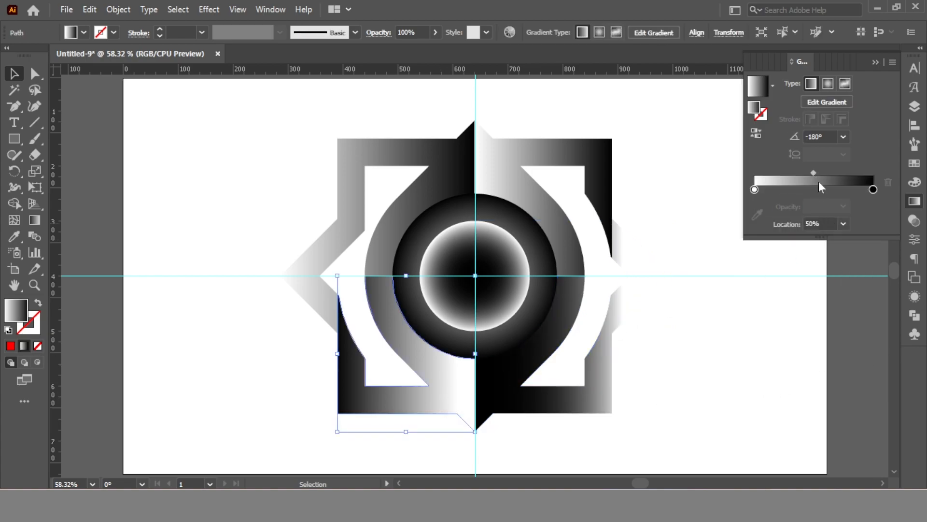
mouse_move(779, 178)
left_mouse_down()
mouse_move(764, 176)
mouse_move(772, 183)
left_mouse_up()
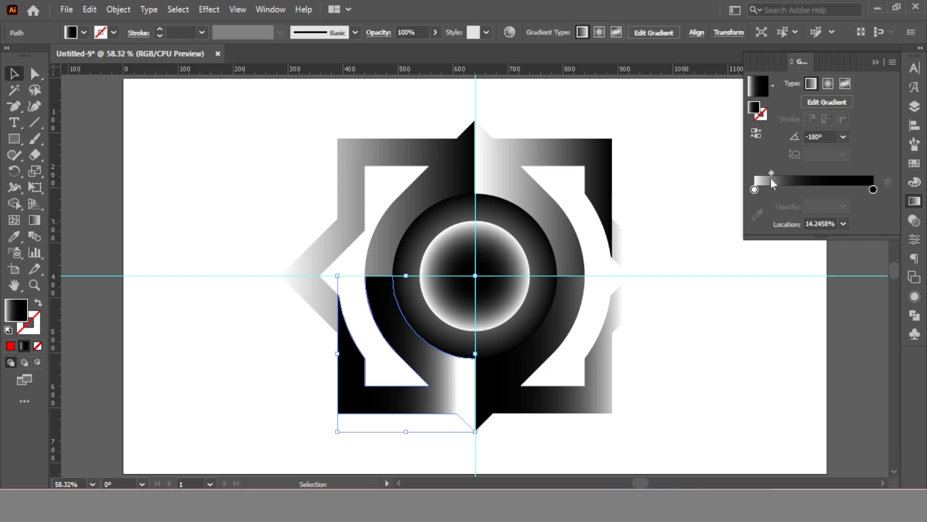
left_click(844, 224)
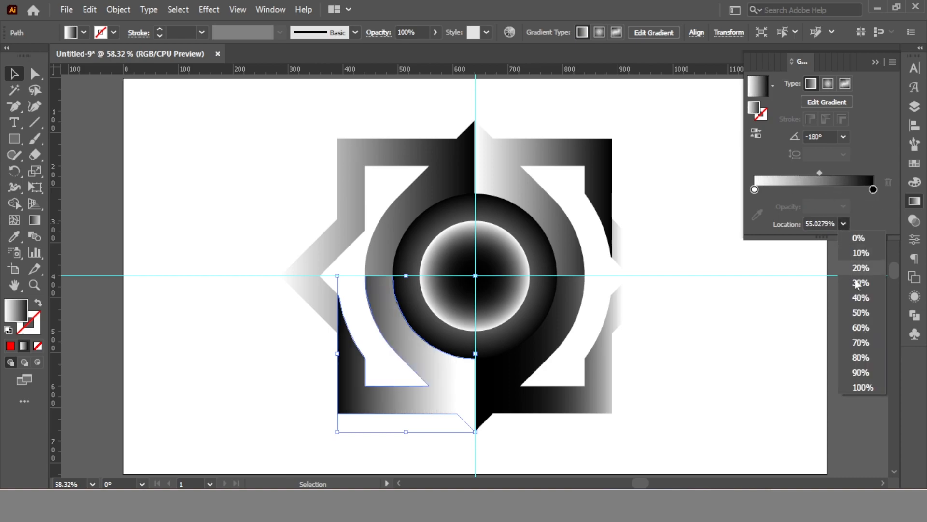
left_click(862, 313)
left_click(734, 366)
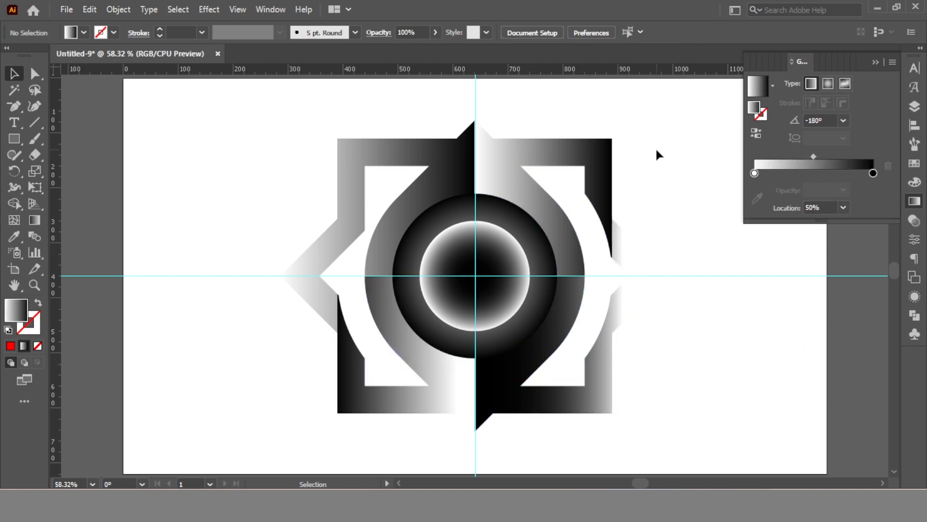
Step: Select the upper-right and lower-left shapes together and match their gradient fills with the Eyedropper
left_click(444, 358)
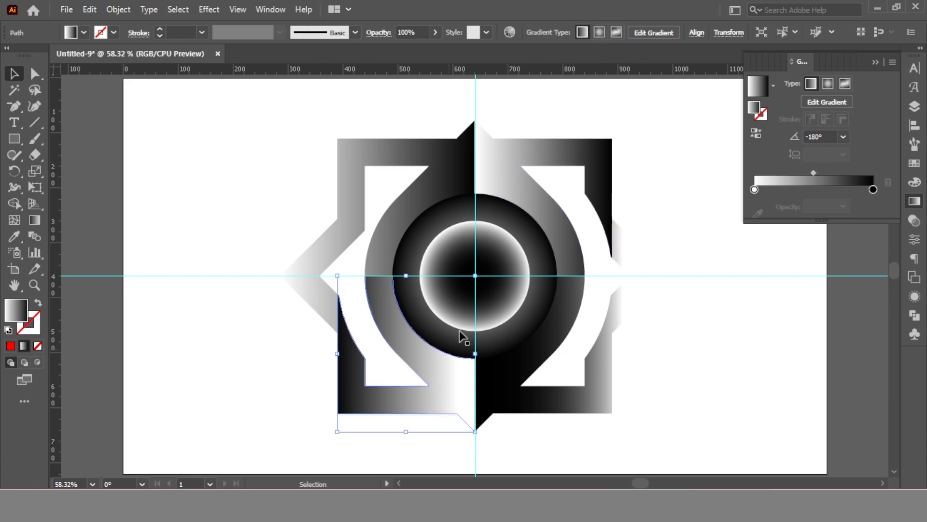
left_click(517, 159)
left_click(350, 328, "shift")
left_click(14, 236)
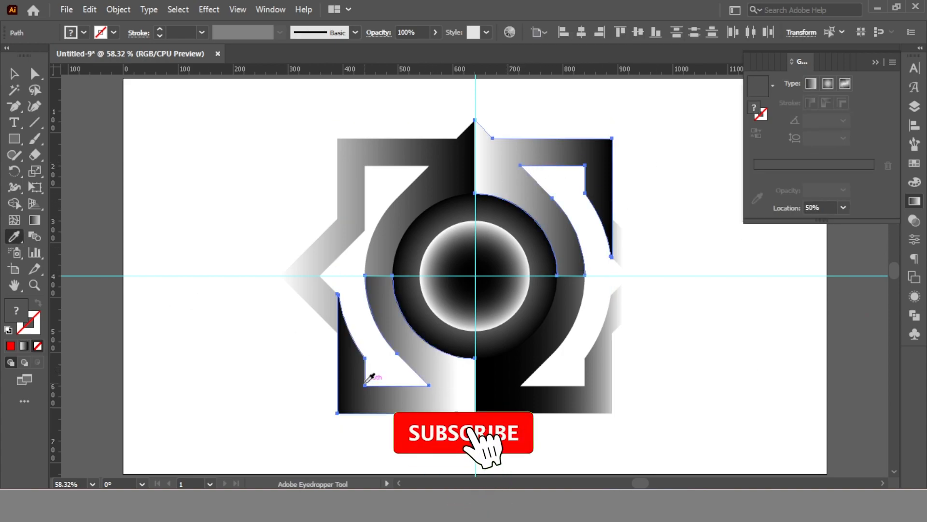
key("v")
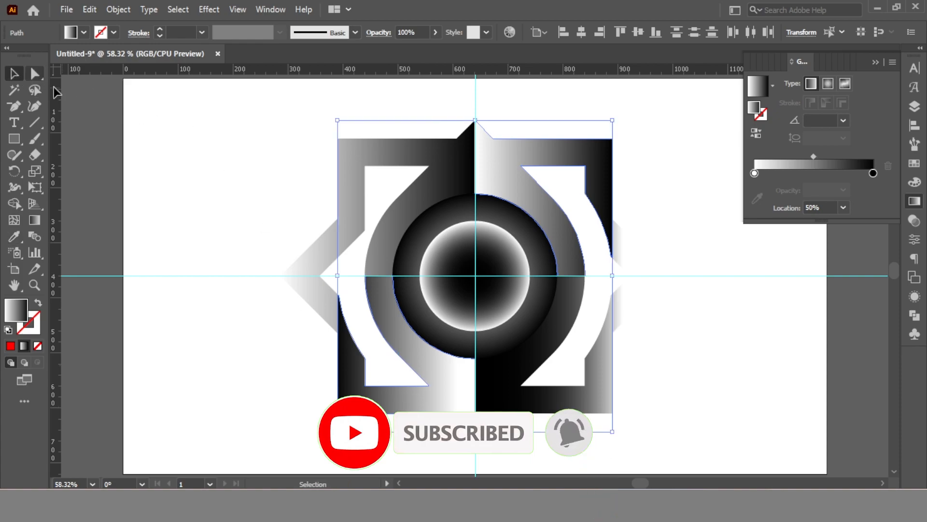
Step: Select the upper-left and lower-right shapes and apply the upper-left shape's gradient to both with the Eyedropper
left_click(400, 155)
left_click(582, 409, "shift")
left_click(14, 237)
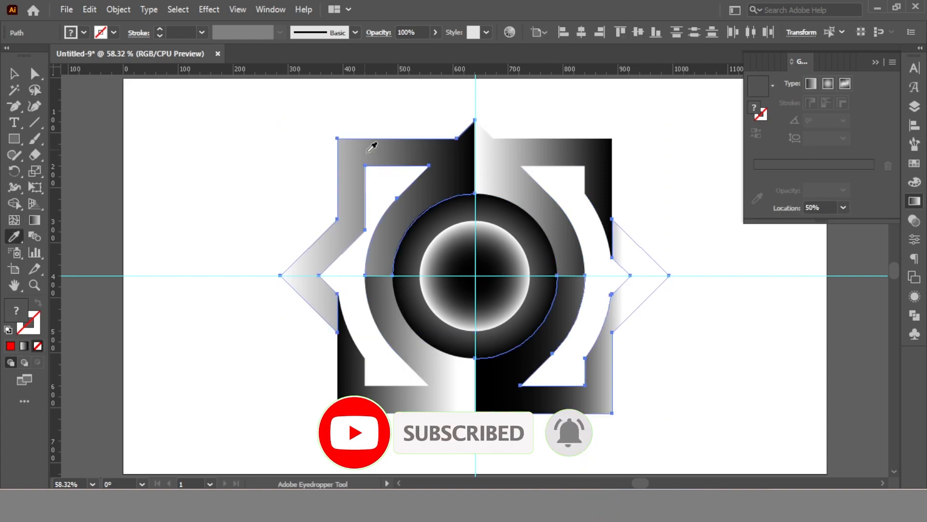
left_click(376, 153)
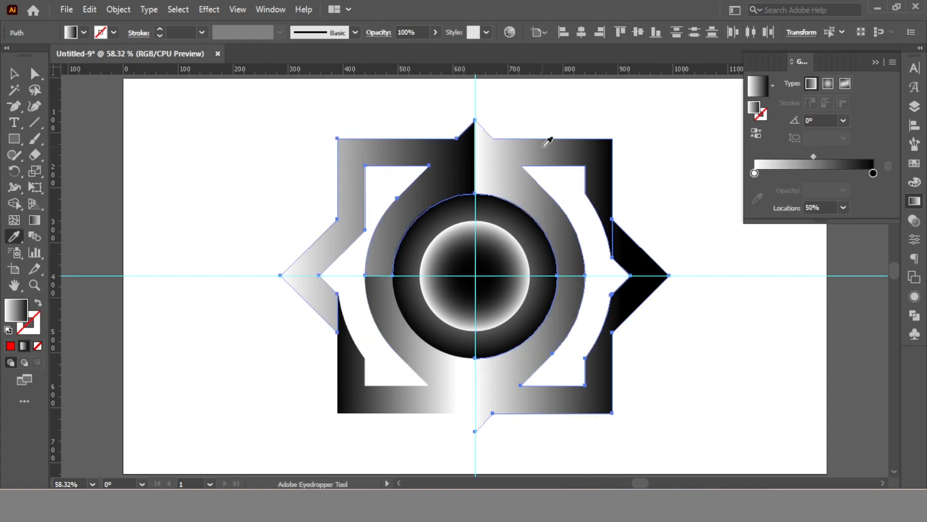
key("v")
left_click(89, 118)
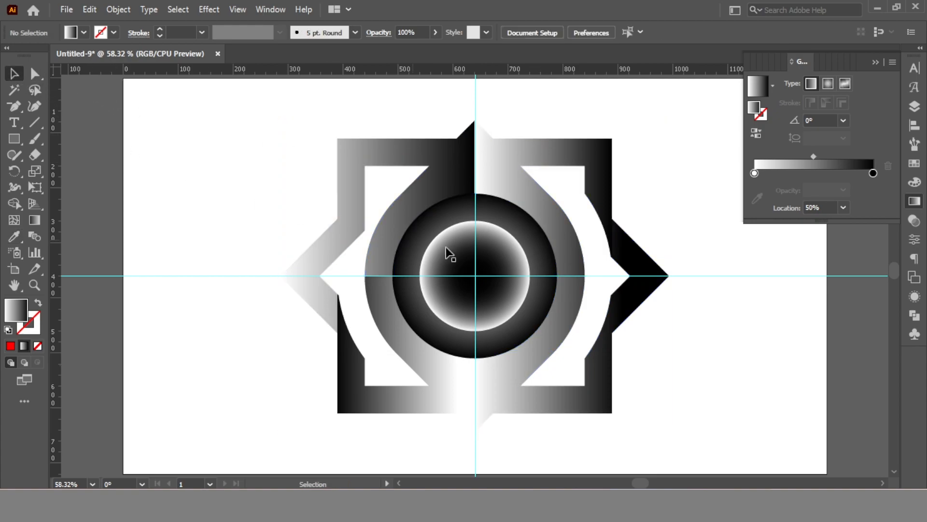
Step: Select all four outer quarter shapes, reset them with a solid blue fill, and apply the white-to-black linear gradient swatch
left_click_drag(528, 117, 623, 139)
left_click(463, 165, "shift")
left_click(451, 356, "shift")
left_click(581, 408, "shift")
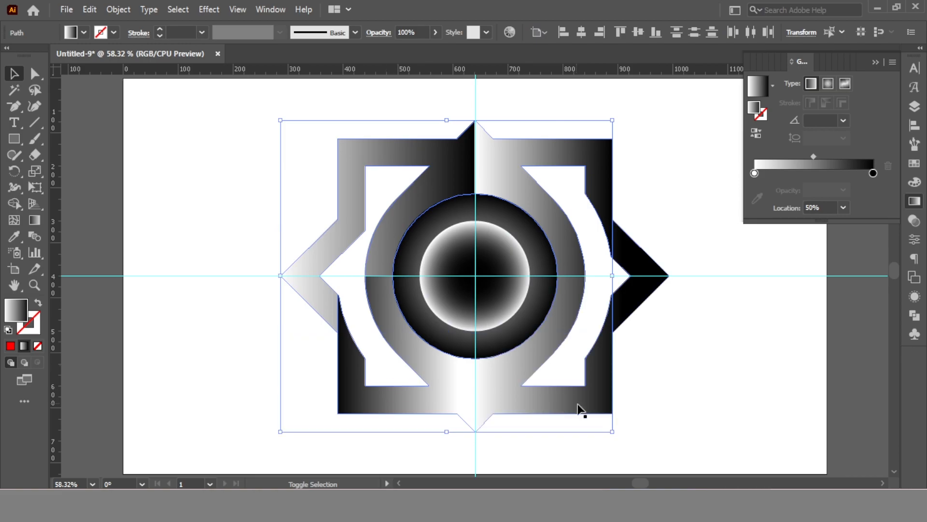
left_click(83, 32)
left_click(78, 54)
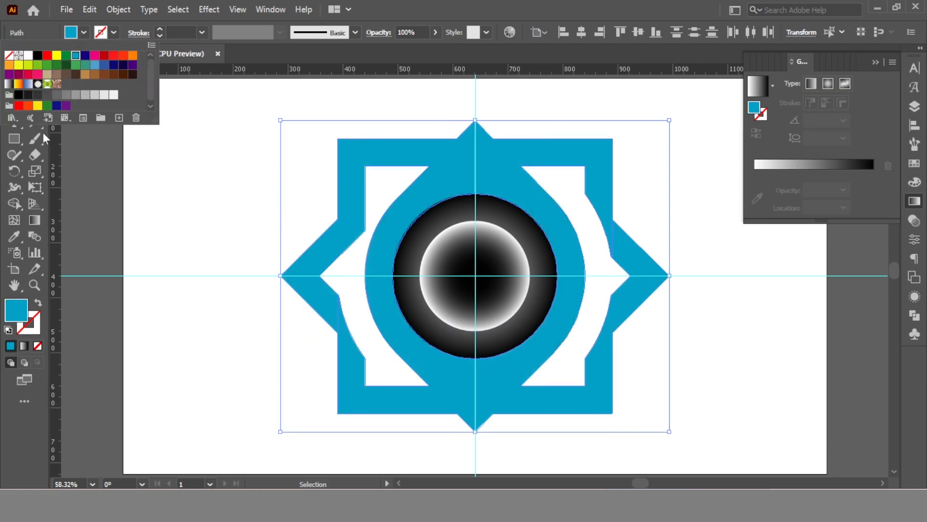
left_click(9, 84)
left_click(217, 217)
left_click(658, 362)
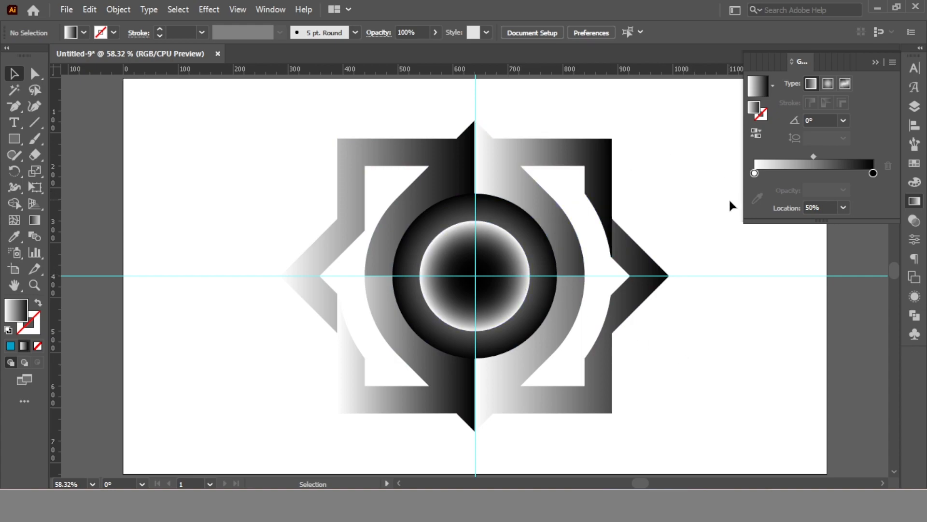
Step: Delete the horizontal and vertical guides, and hide the Gradient panel and the rulers
key("ctrl+a")
left_click(731, 276)
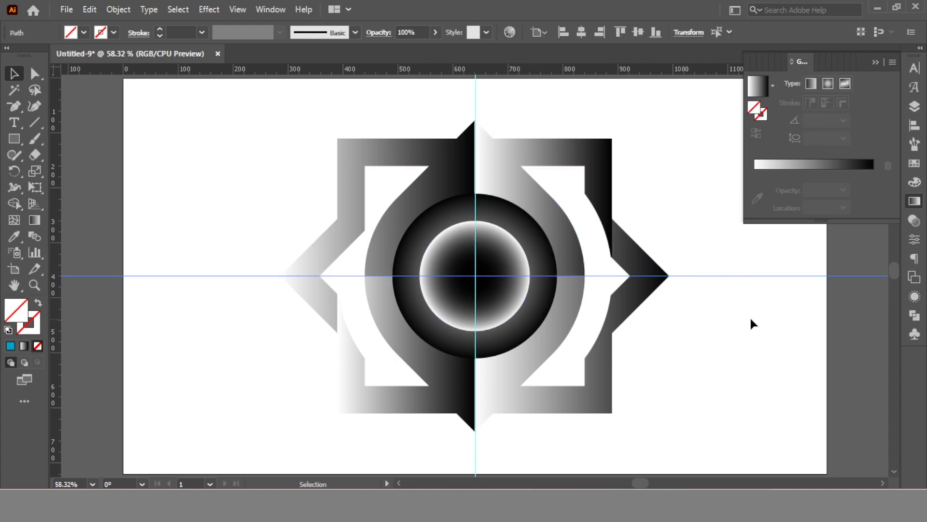
key("Delete")
left_click_drag(436, 112, 437, 110)
key("Delete")
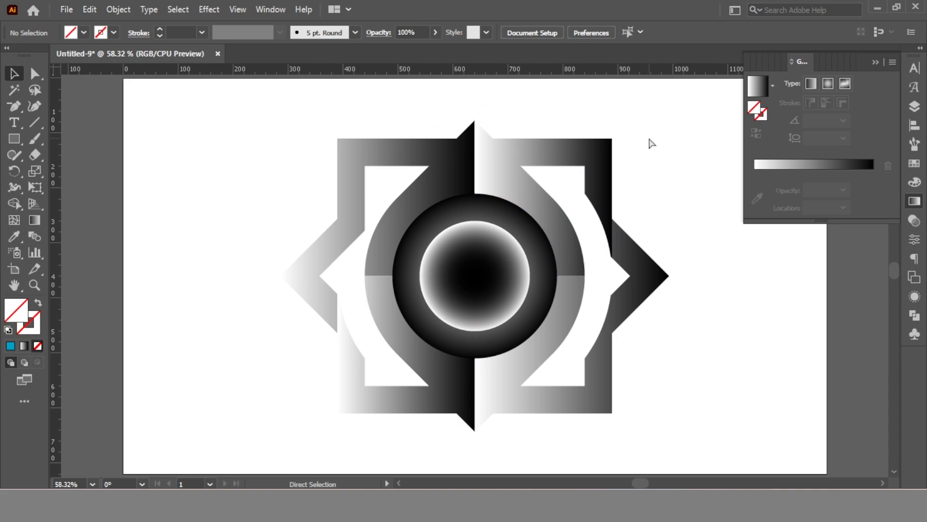
left_click(876, 63)
key("ctrl+r")
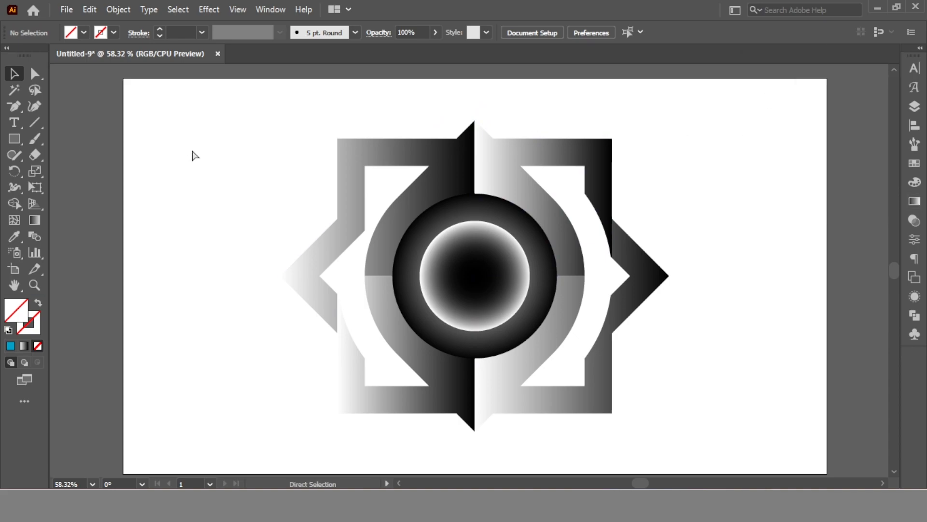
Step: Draw a rectangle covering the whole artboard and send it to the back, behind the logo
left_click(14, 138)
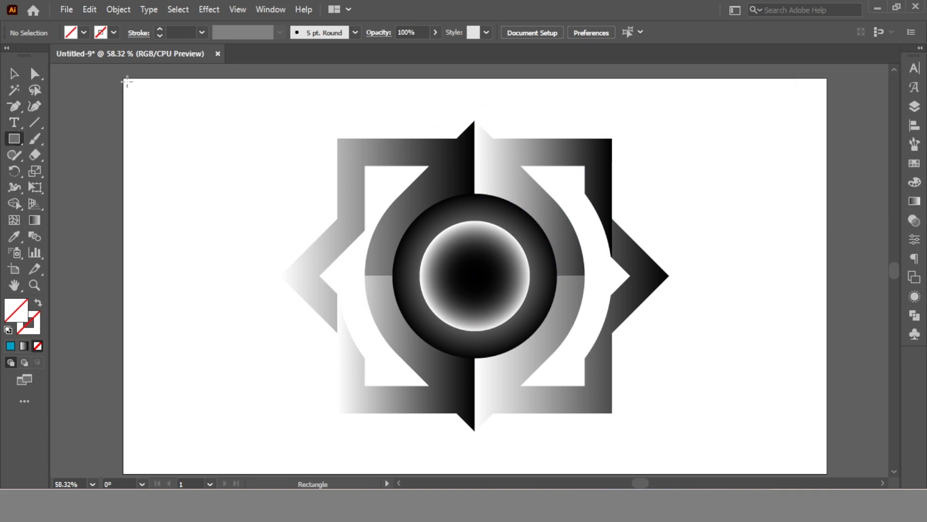
left_click_drag(124, 78, 827, 471)
key("v")
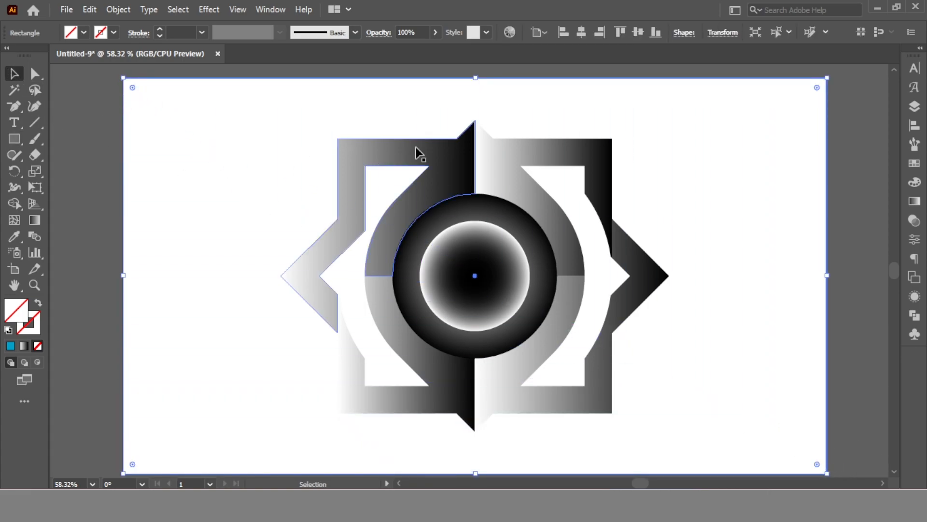
right_click(691, 221)
mouse_move(728, 368)
left_click(589, 411)
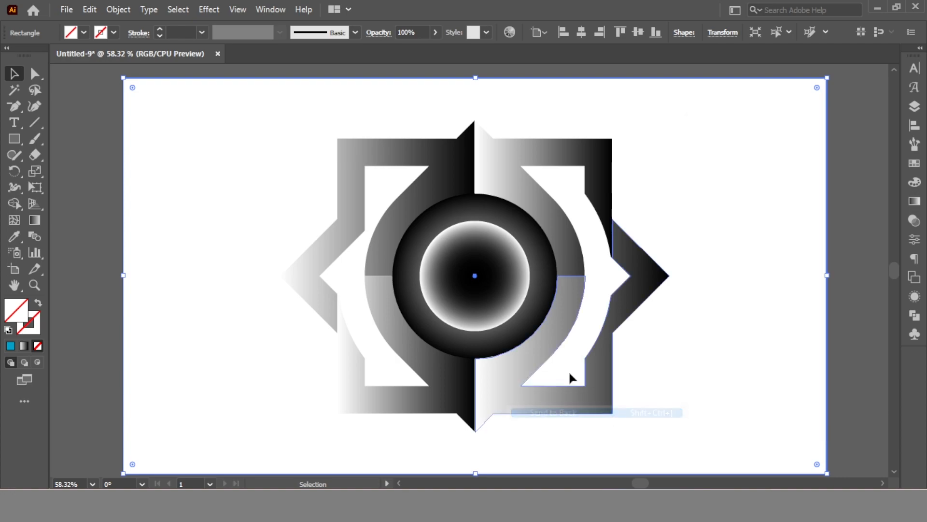
Step: Try grey, blue and Fading Sky gradient fills on the background rectangle, and settle on plain white
left_click(80, 37)
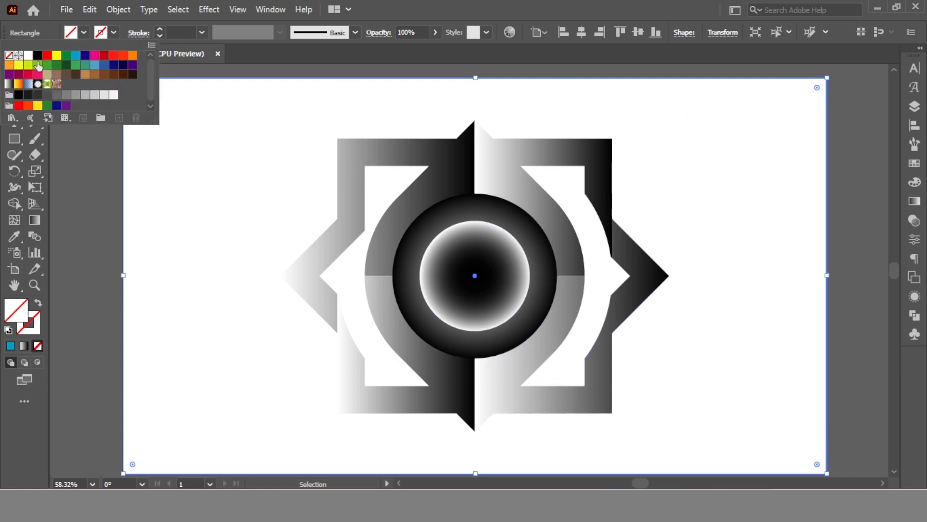
left_click(104, 96)
left_click(95, 97)
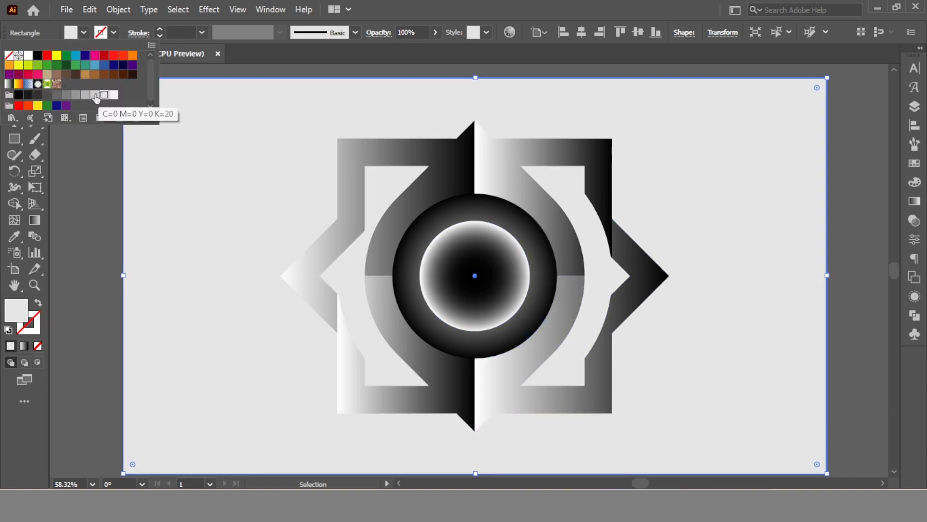
left_click(85, 97)
left_click(95, 65)
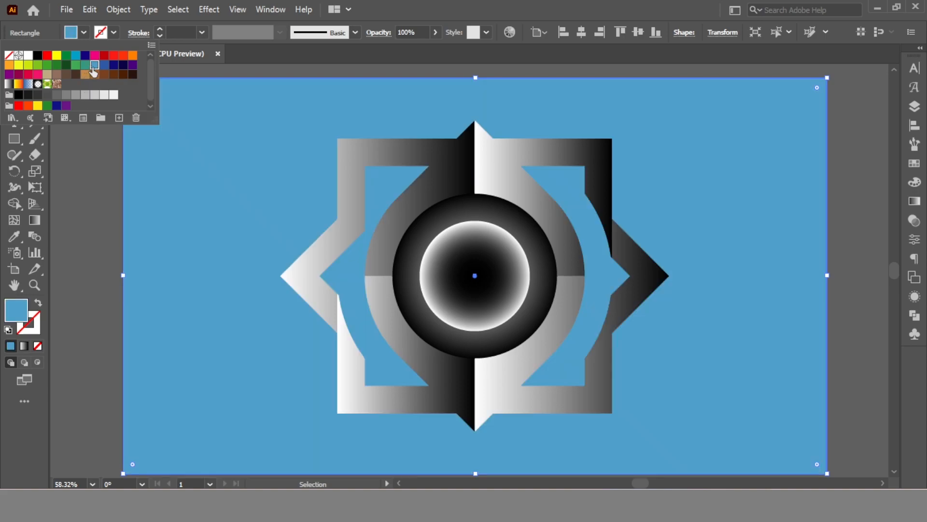
left_click(29, 85)
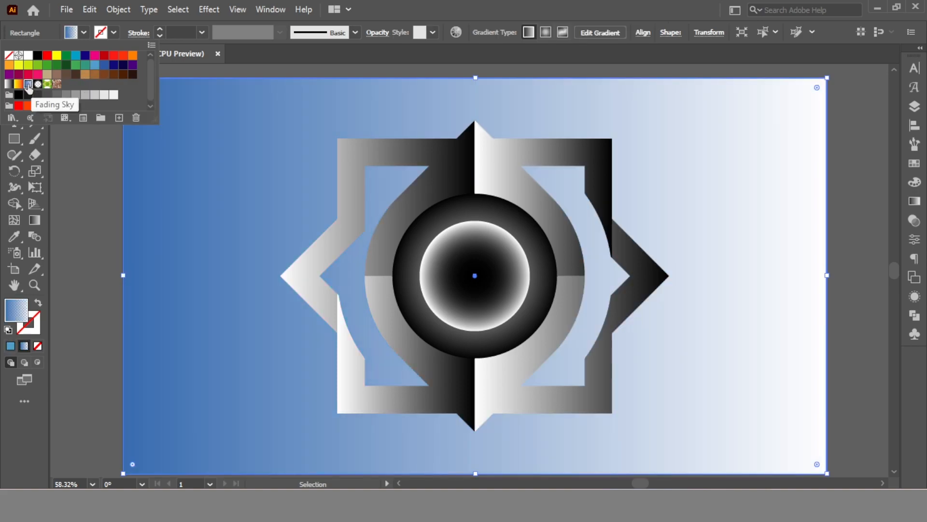
left_click(28, 55)
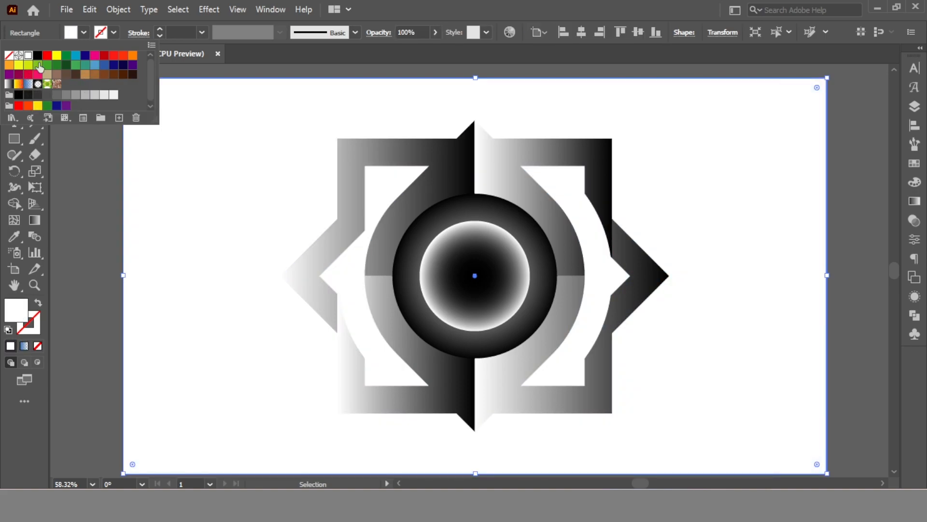
key("Escape")
Step: Select all the logo shapes without the background rectangle and scale them down proportionally from their centre
left_click(852, 184)
left_click_drag(860, 143, 280, 387)
left_click_drag(668, 111, 637, 139)
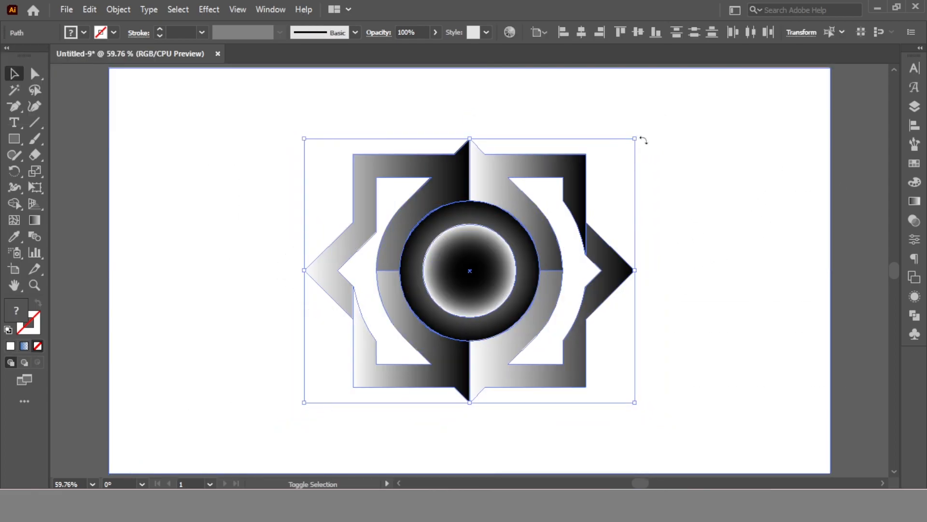